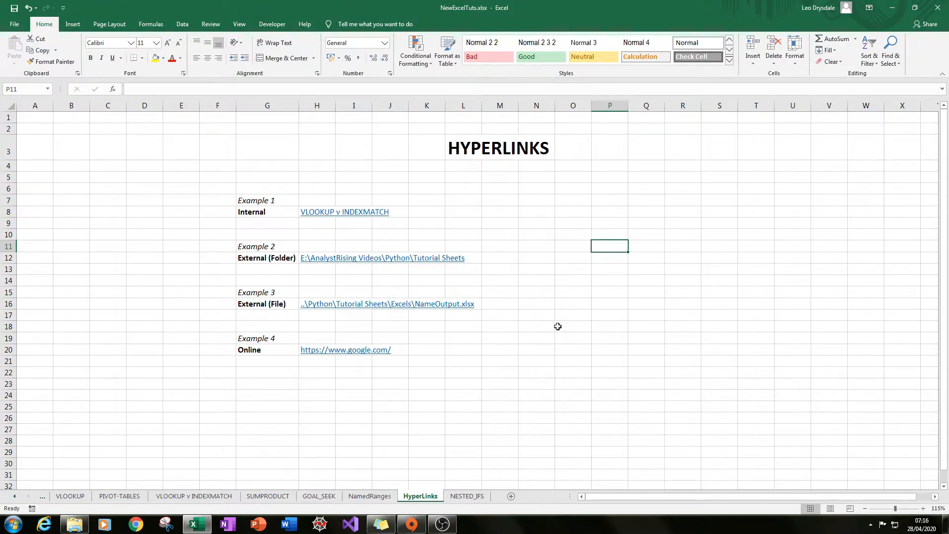
- Move the block of finished example links from H5:M24 to the range starting at N5
drag(330, 179, 517, 398)
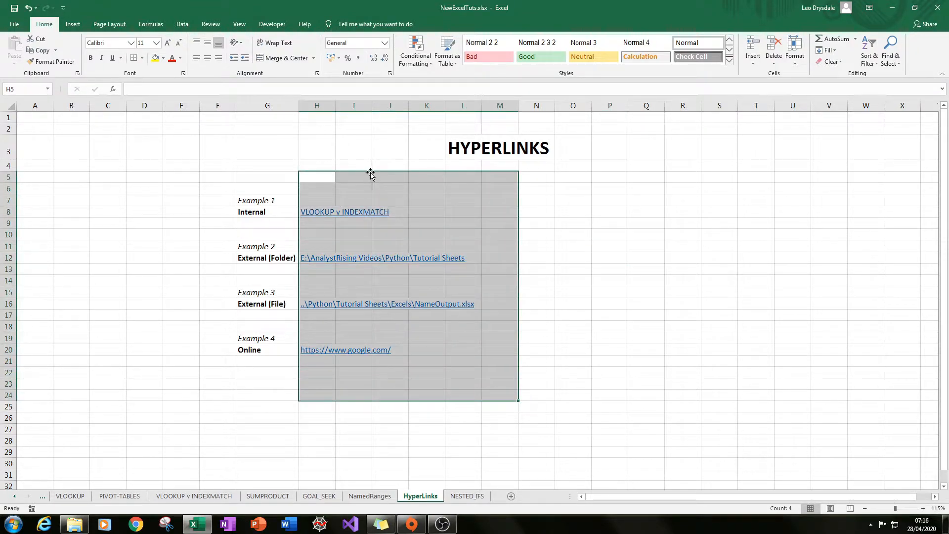
drag(372, 174, 576, 186)
scroll(369, 204, up, 1)
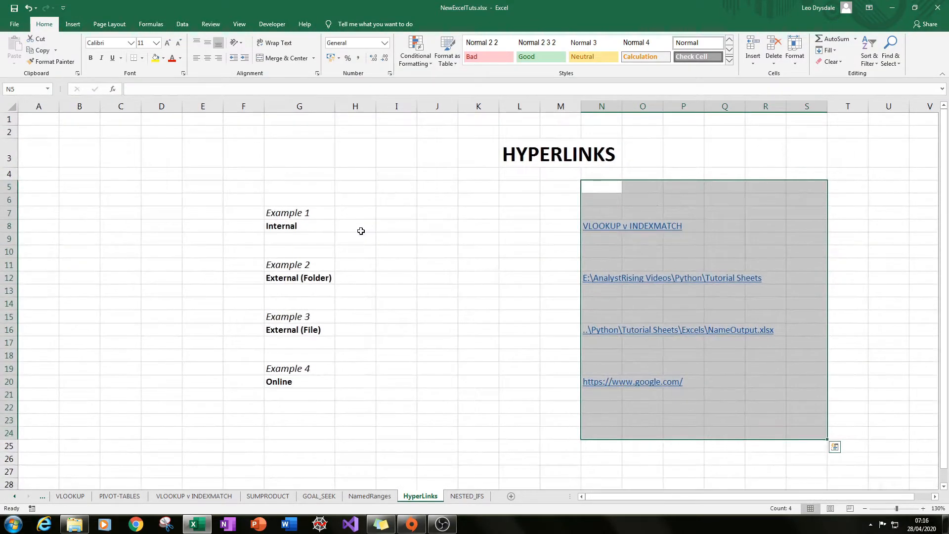
- Insert a hyperlink in cell I8 that points to the 'VLOOKUP v INDEXMATCH' sheet in this document
click(395, 226)
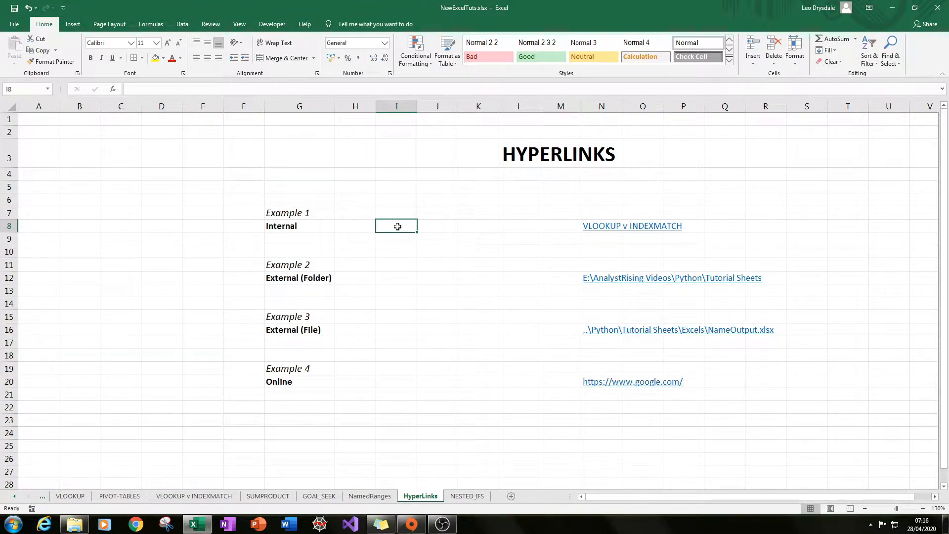
right_click(395, 229)
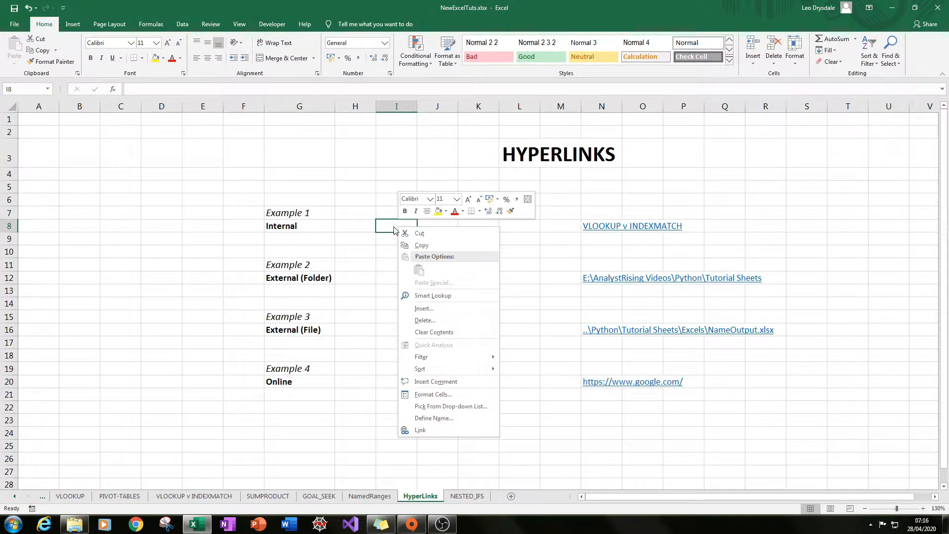
click(431, 431)
drag(441, 345, 475, 170)
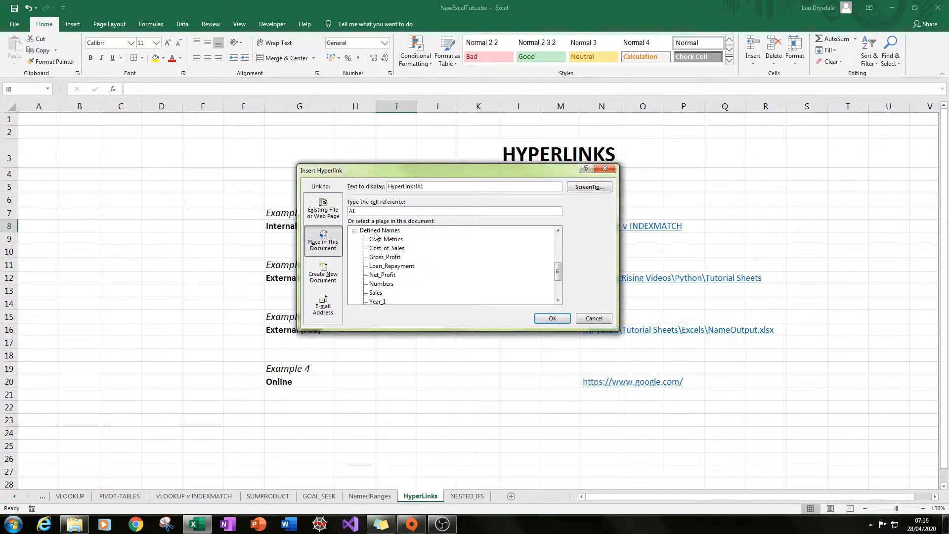
click(324, 210)
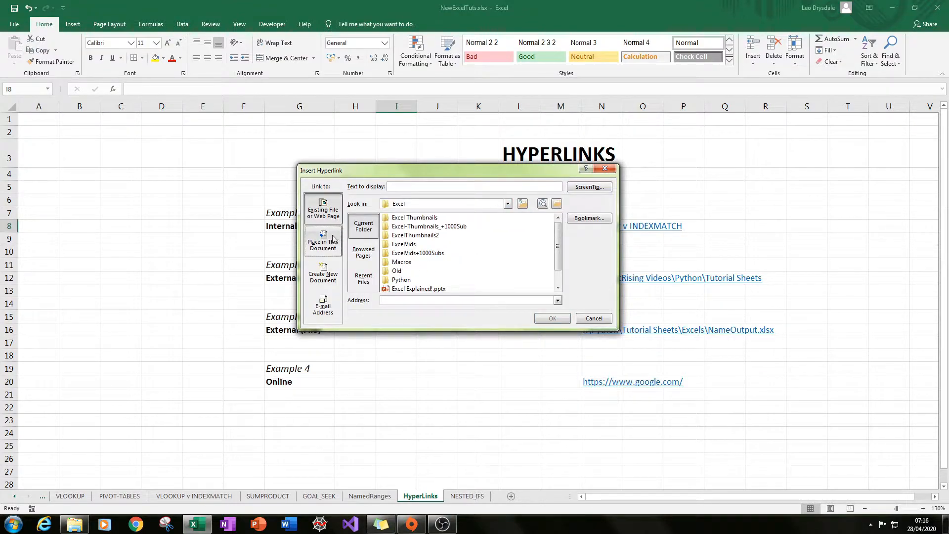
click(326, 249)
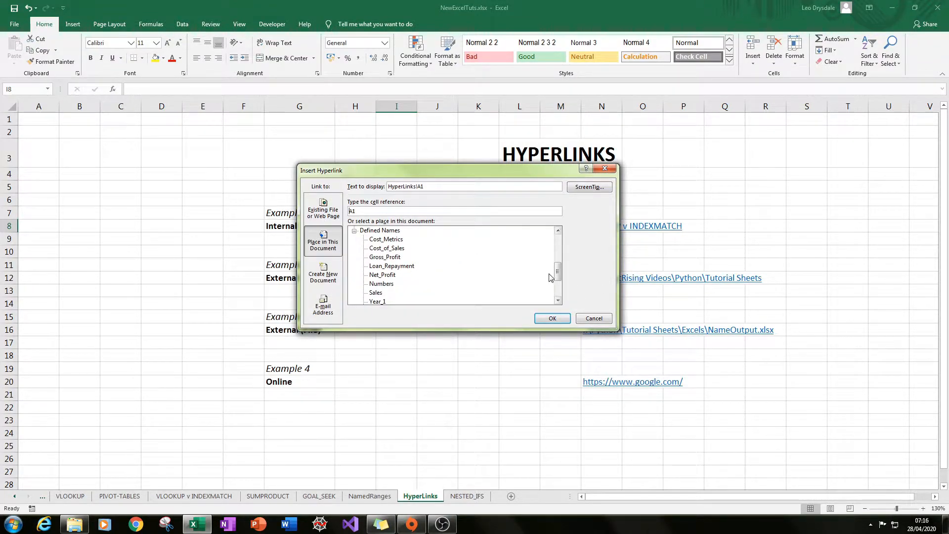
drag(558, 274, 563, 239)
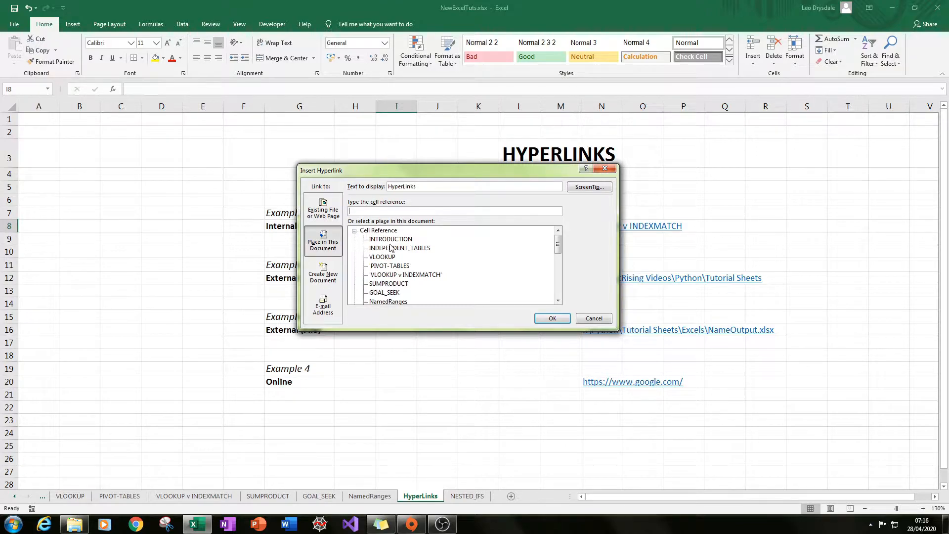
click(409, 276)
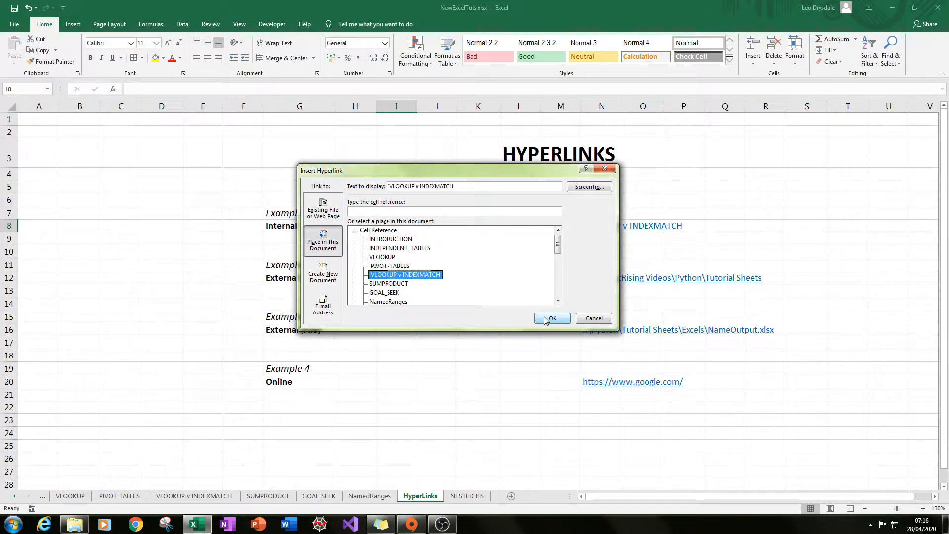
click(547, 319)
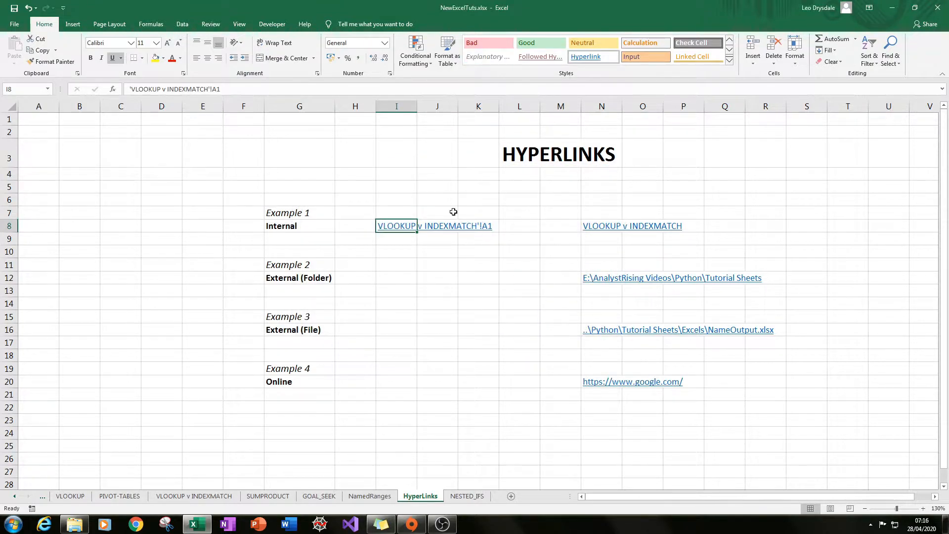
click(467, 253)
click(374, 198)
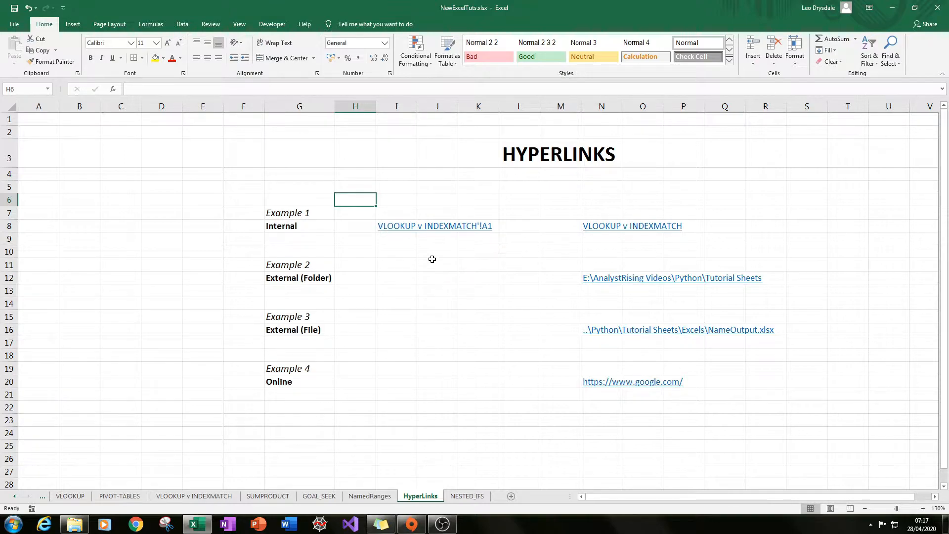
drag(355, 199, 566, 289)
click(464, 274)
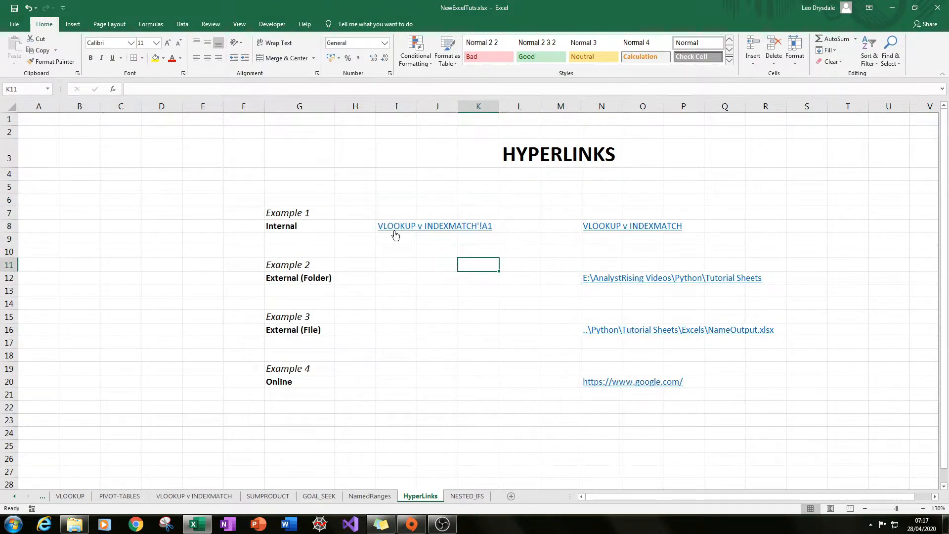
- Test the link in I8 by following it to its sheet, and return to the HyperLinks sheet
click(400, 227)
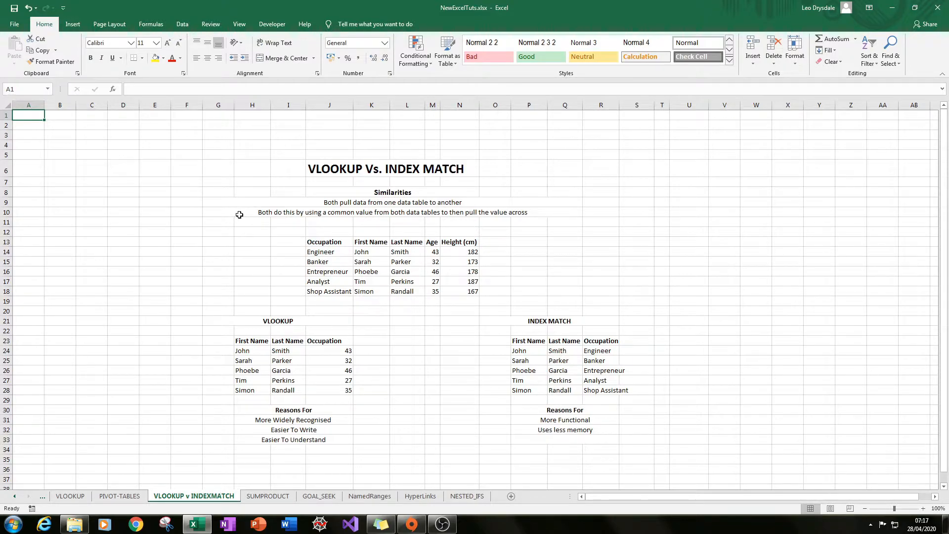
click(420, 496)
click(447, 317)
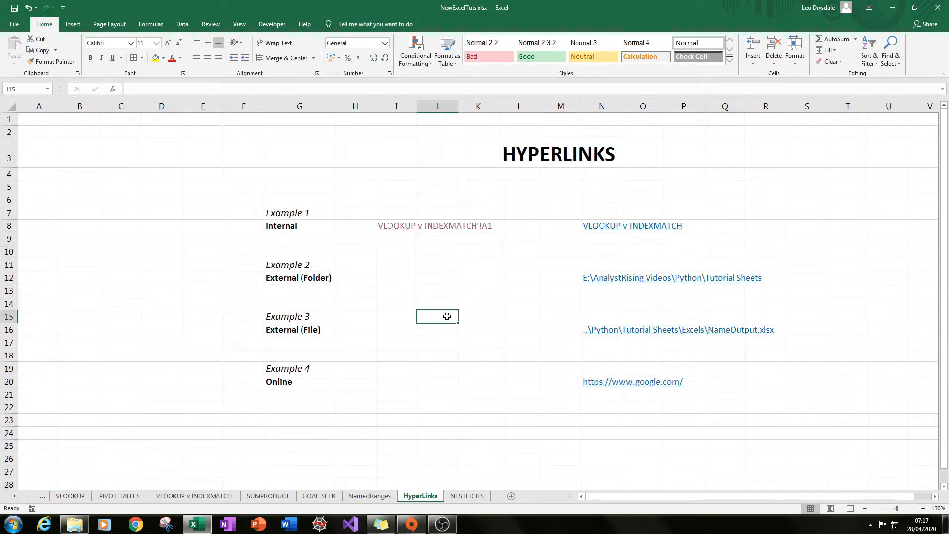
- Try to redirect the existing I8 hyperlink to the VLOOKUP sheet without altering its display text
right_click(396, 229)
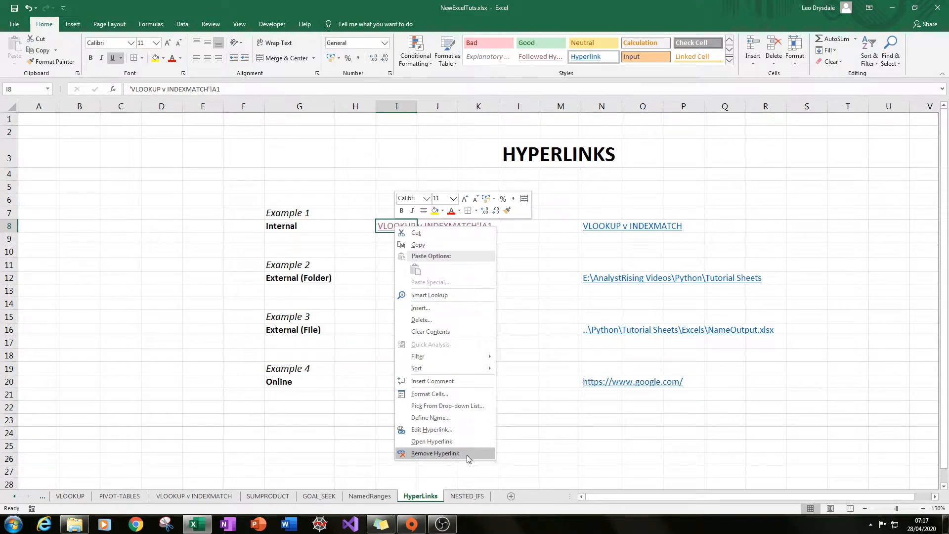
click(430, 430)
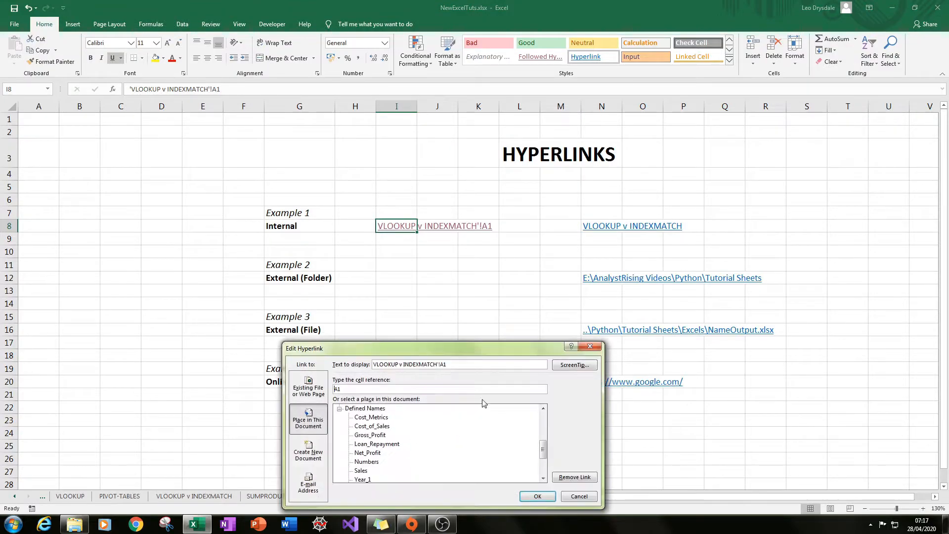
drag(410, 354, 408, 135)
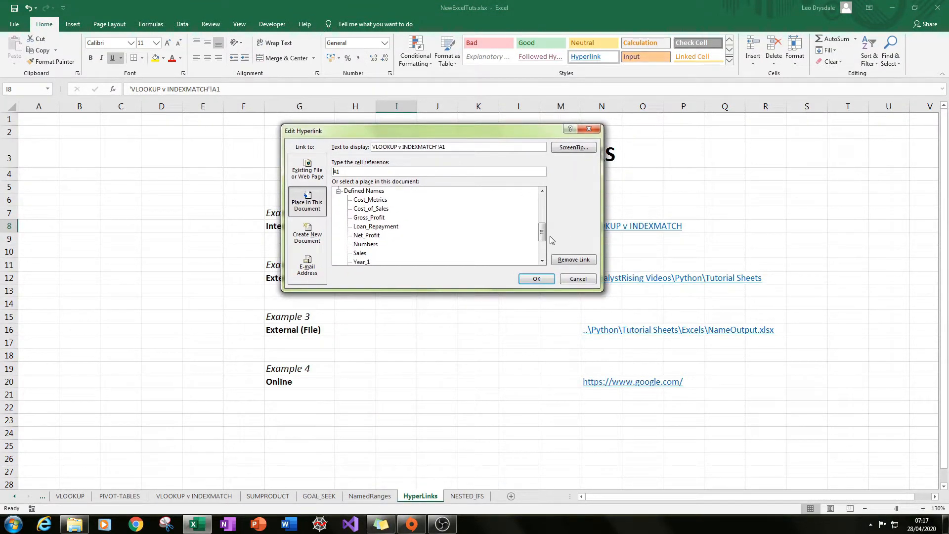
scroll(544, 225, up, 4)
click(367, 217)
click(536, 279)
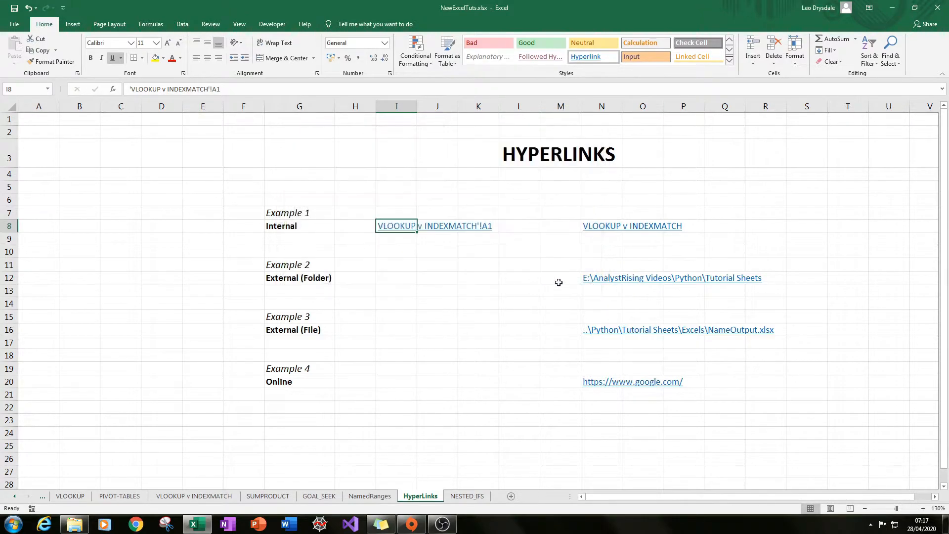
click(439, 250)
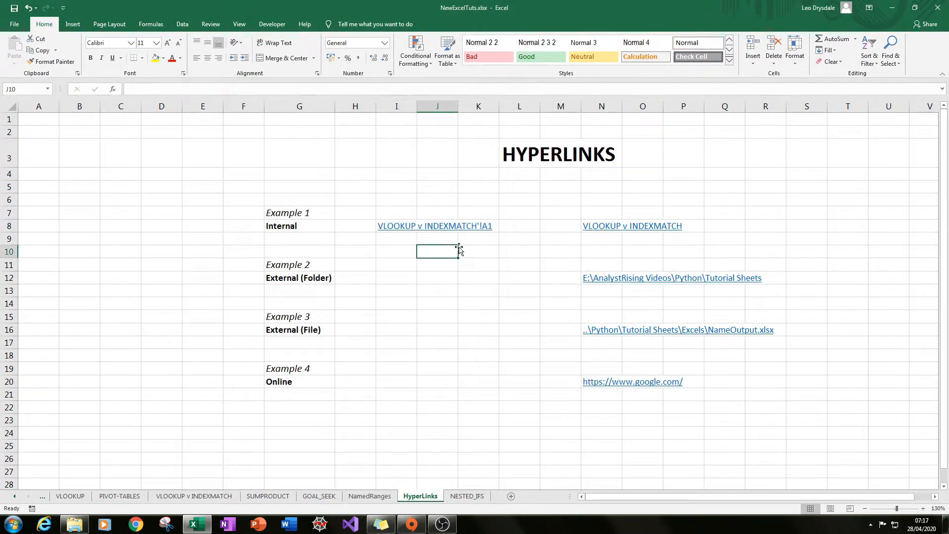
- Edit the I8 hyperlink again, clearing its old display text and its A1 cell reference
right_click(398, 231)
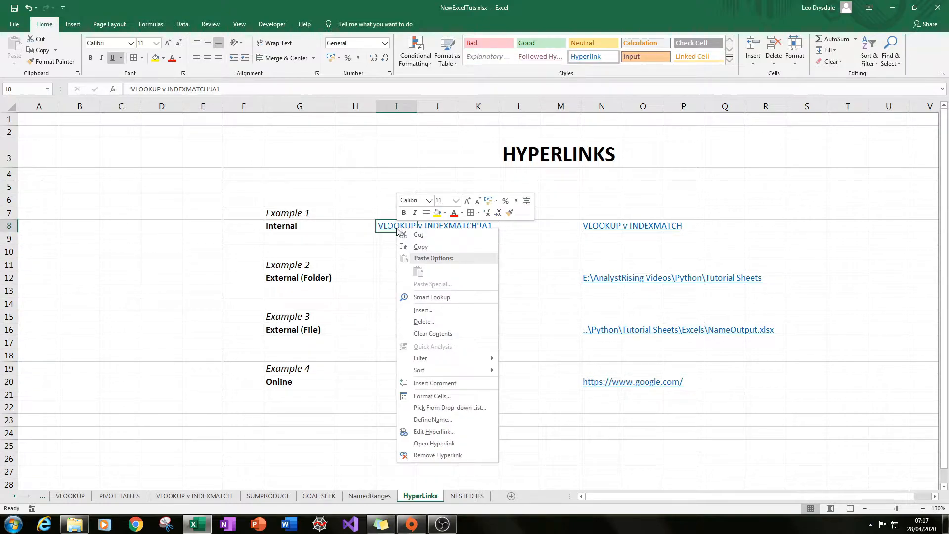
click(433, 431)
click(363, 386)
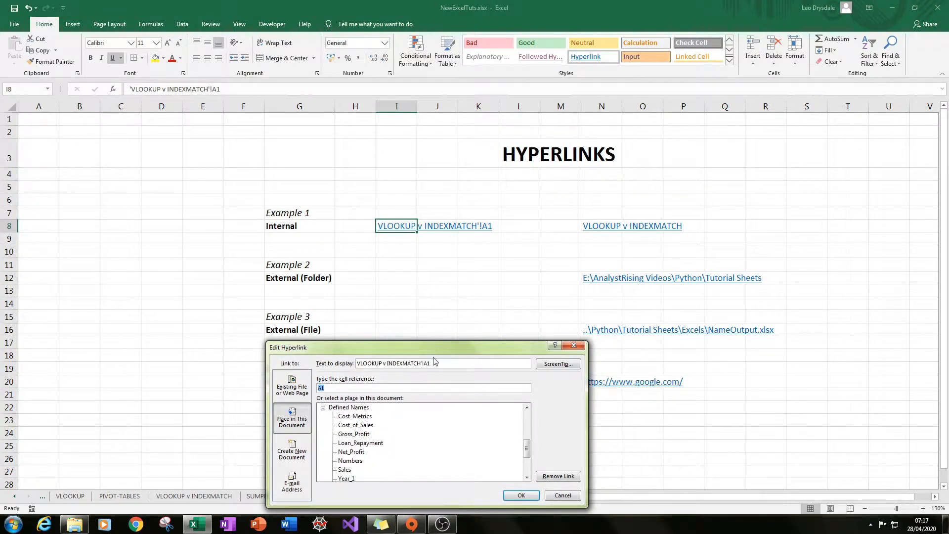
drag(441, 366, 321, 366)
key(BackSpace)
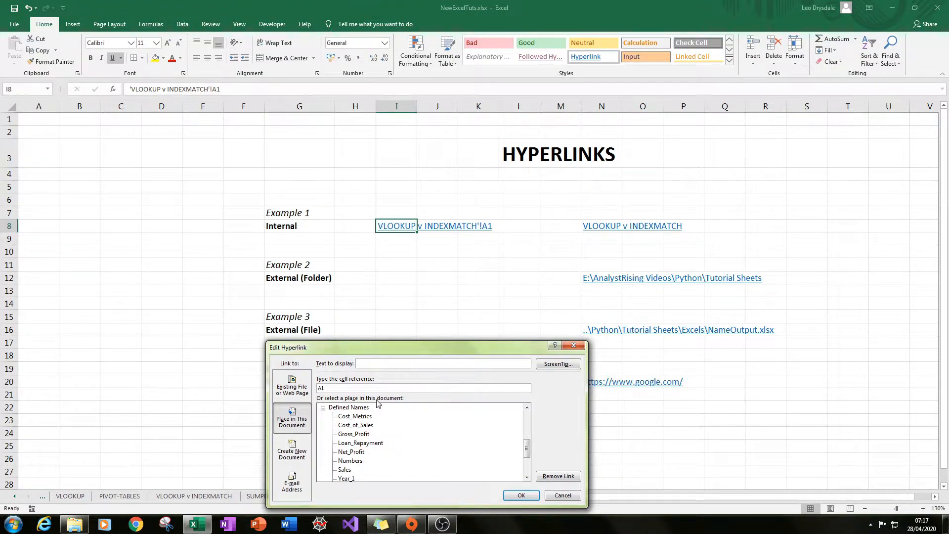
key(BackSpace)
key(BackSpace)
drag(444, 349, 462, 208)
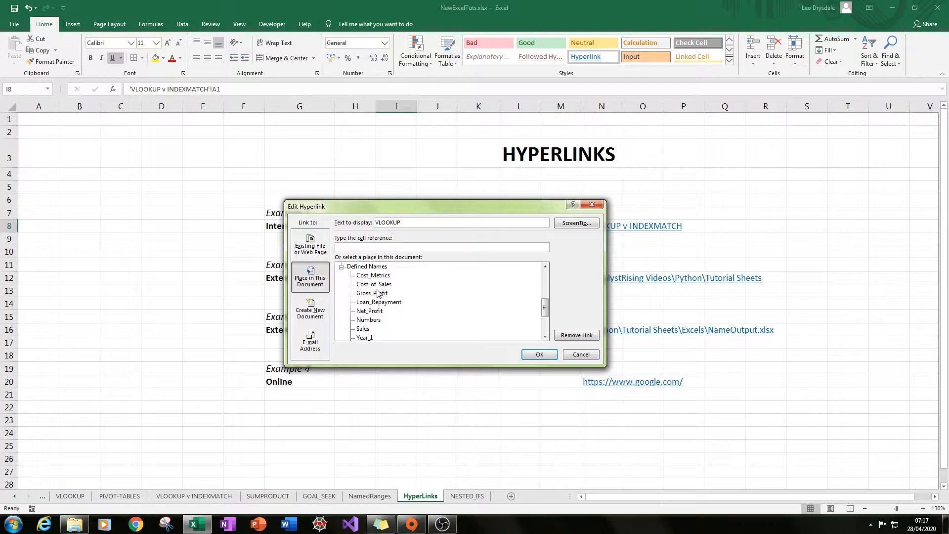
- Select the VLOOKUP sheet as the I8 hyperlink's target in this document and apply the edit
drag(545, 307, 545, 280)
double_click(370, 222)
click(399, 246)
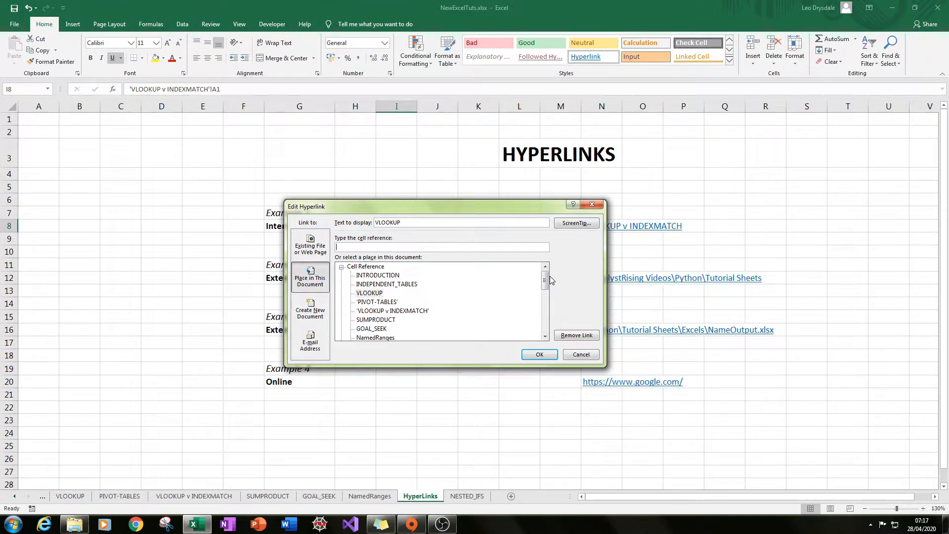
scroll(547, 276, down, 1)
click(370, 275)
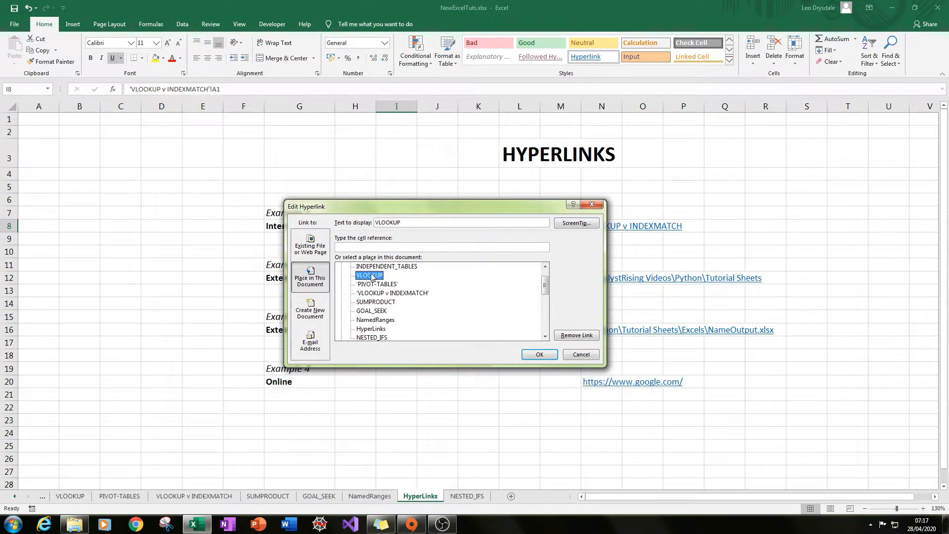
click(539, 354)
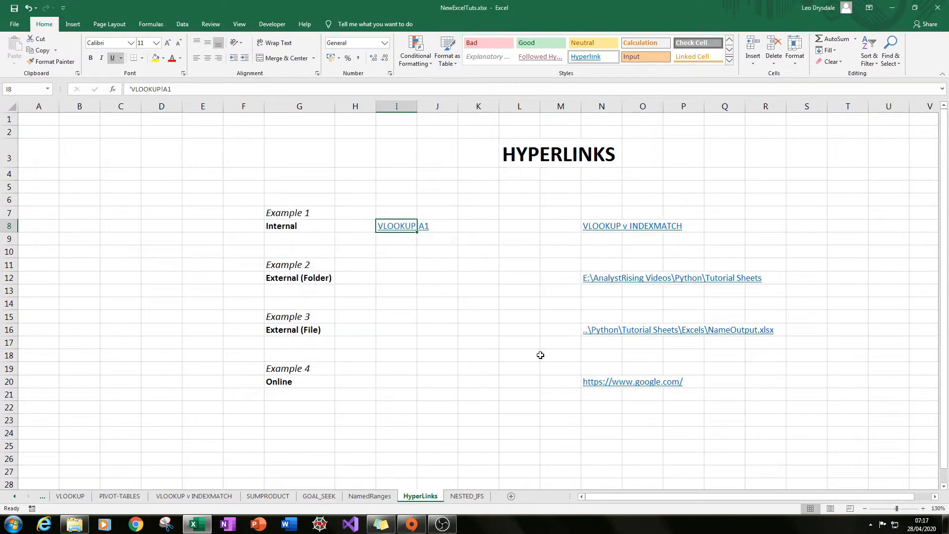
click(424, 249)
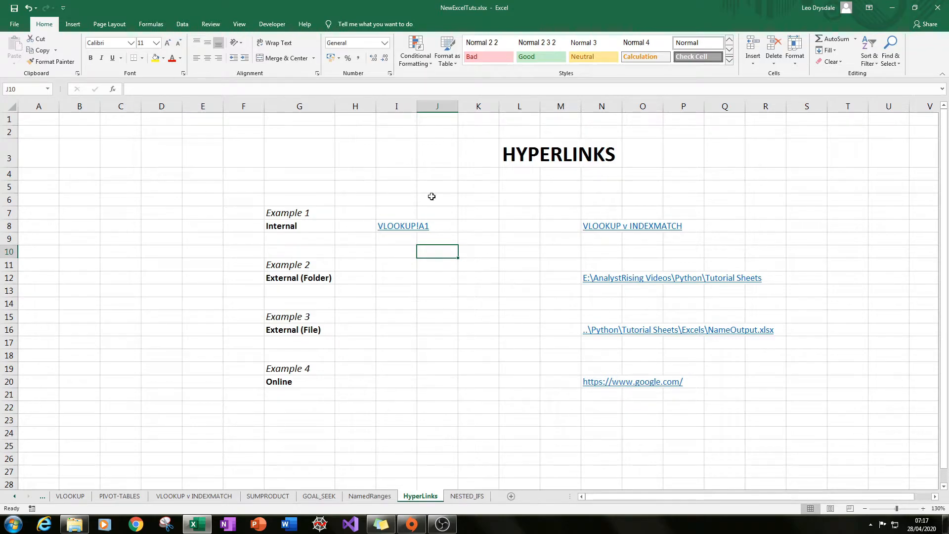
- Follow the edited I8 link, look over the VLOOKUP sheet, and return to the HyperLinks sheet
click(396, 229)
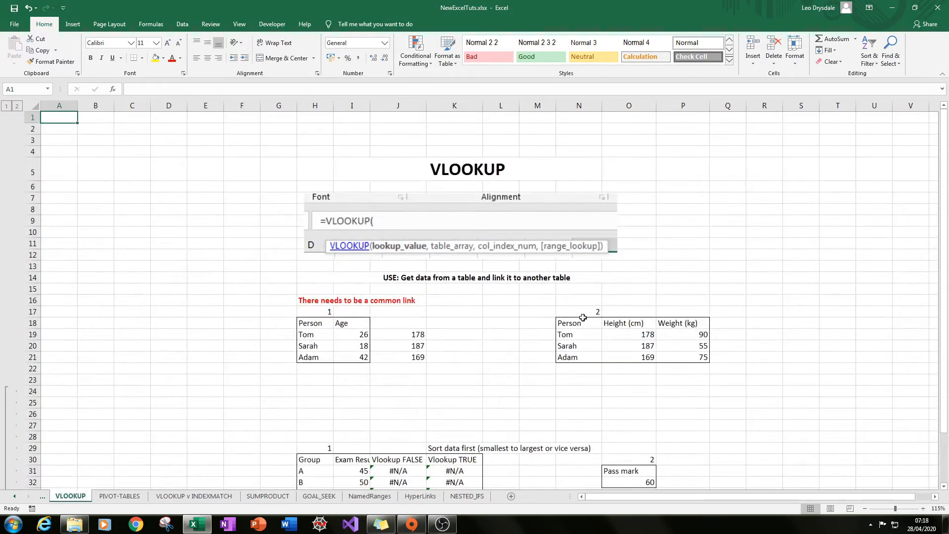
scroll(419, 288, down, 3)
scroll(496, 262, up, 3)
click(413, 498)
key(Down)
key(Down)
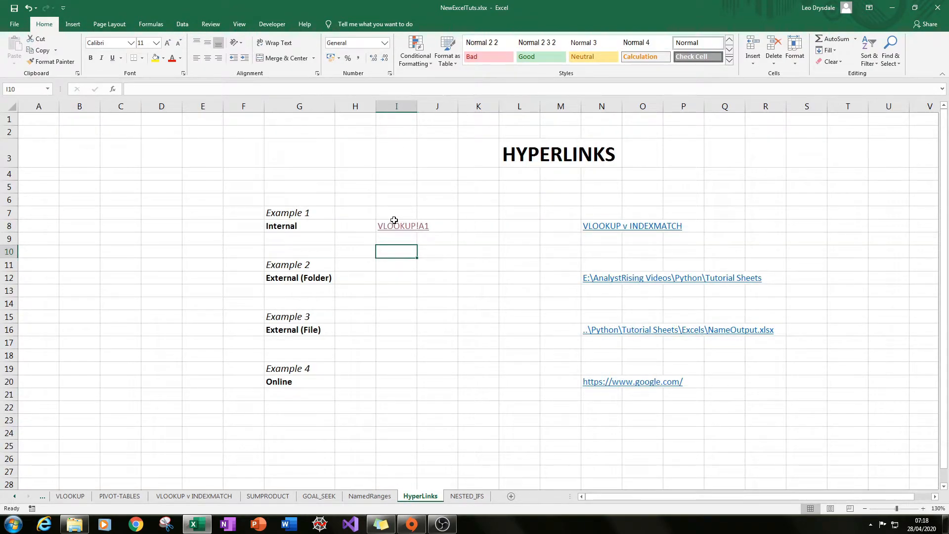
right_click(380, 225)
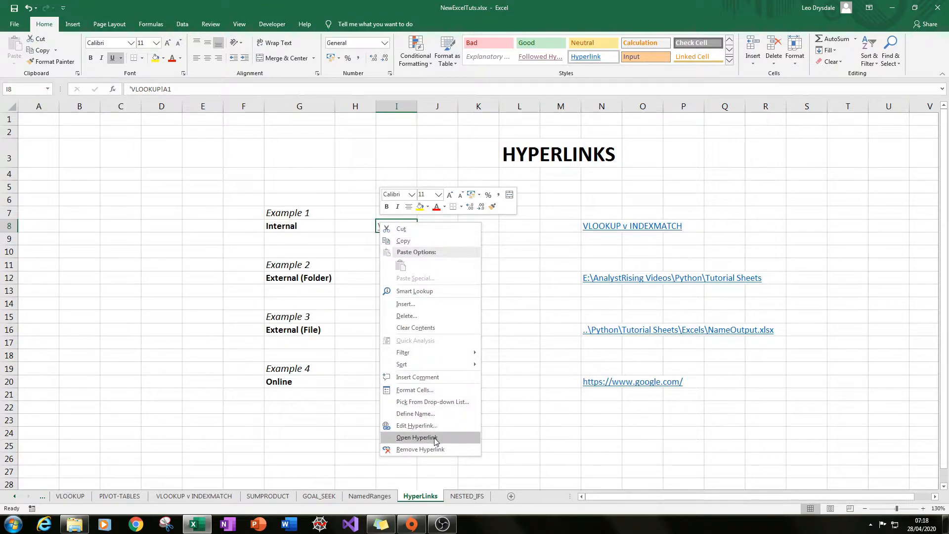
click(529, 263)
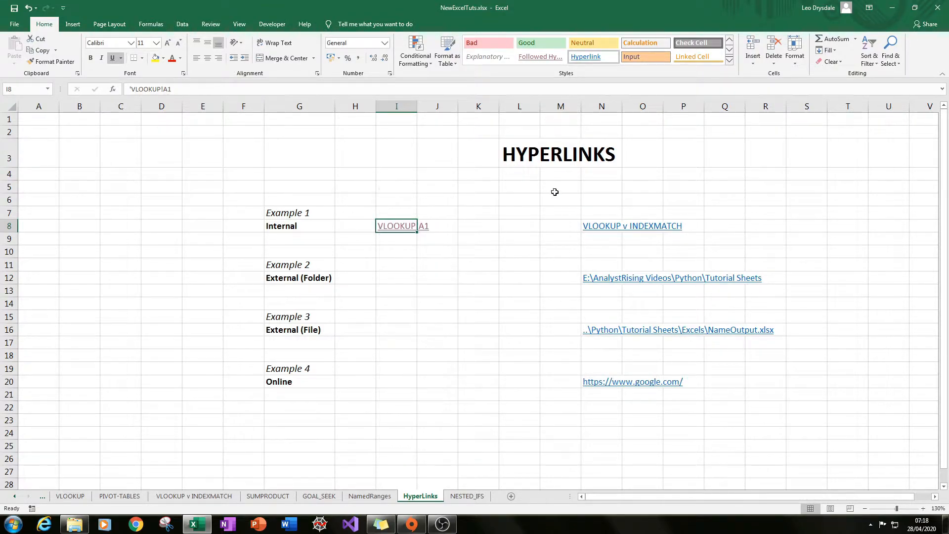
- Start inserting a hyperlink in cell I12 for the External (Folder) example, linking to an existing file or web page
click(399, 275)
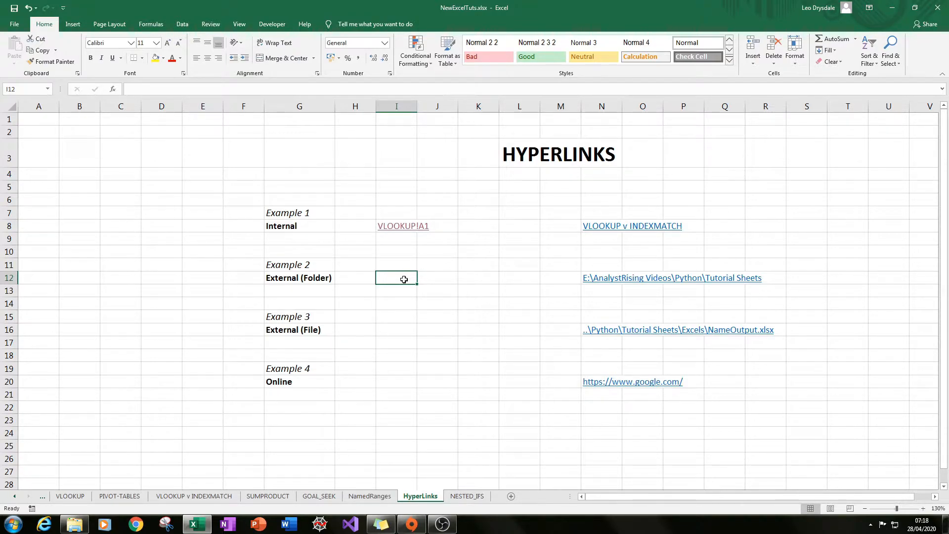
right_click(404, 280)
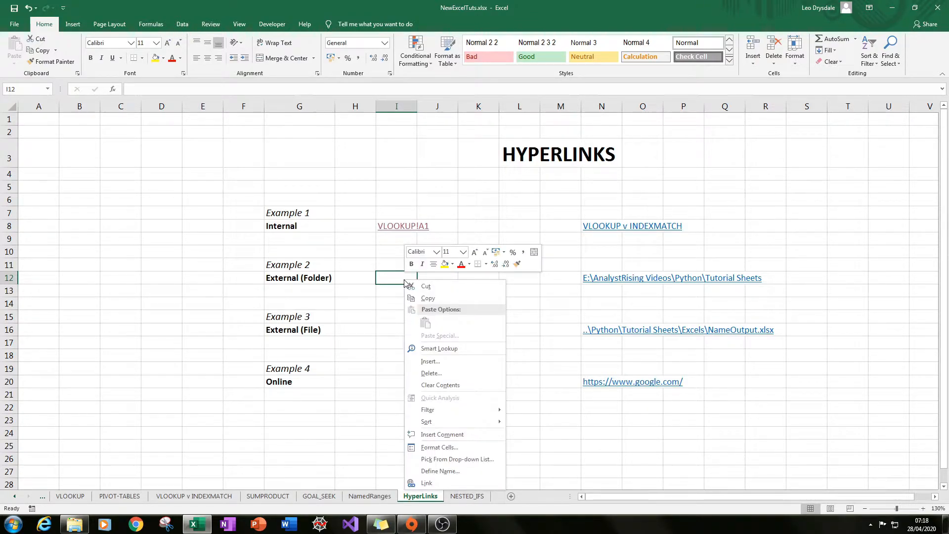
click(426, 483)
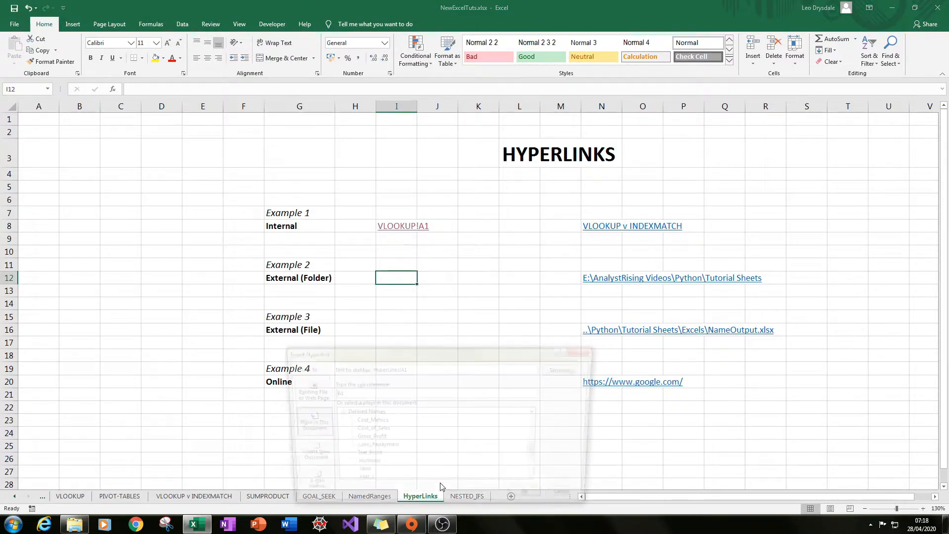
drag(390, 350, 405, 133)
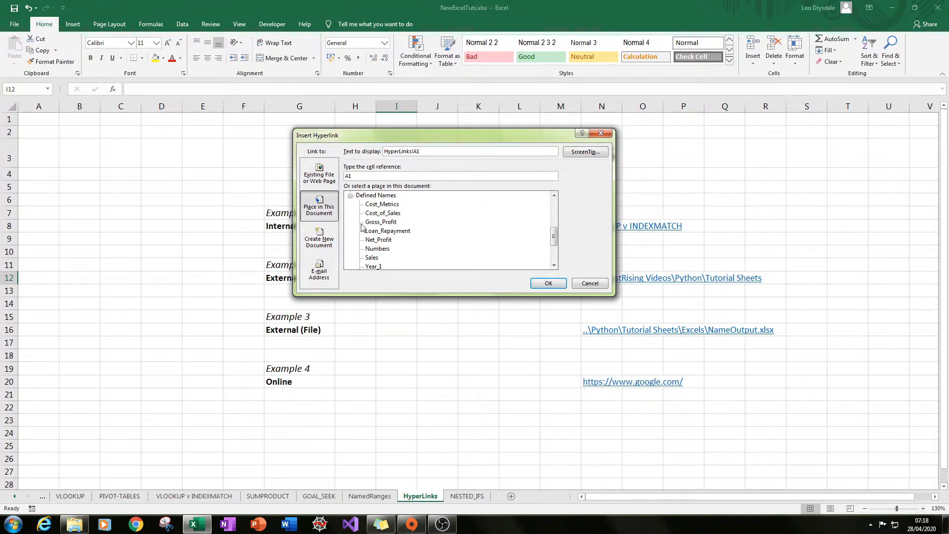
click(319, 175)
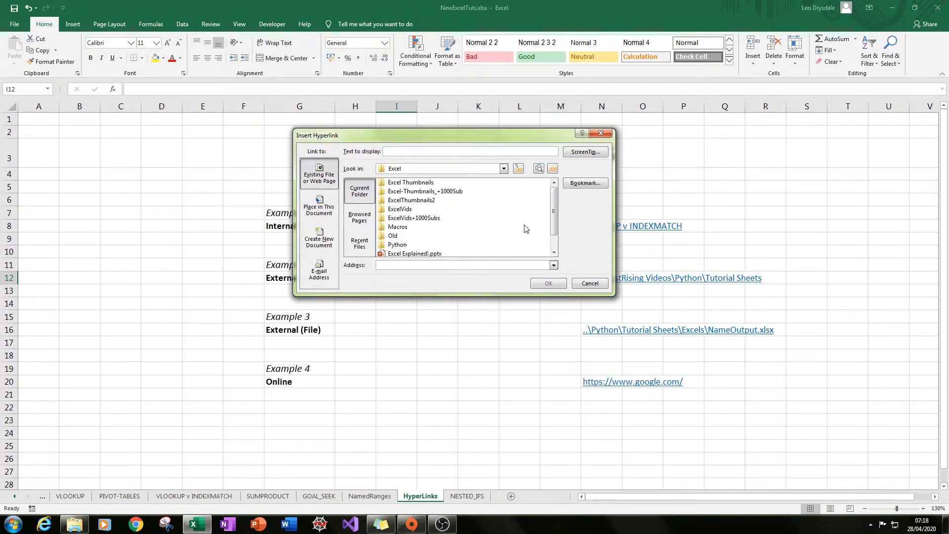
mouse_move(554, 197)
mouse_down()
mouse_move(554, 223)
mouse_move(554, 197)
mouse_up()
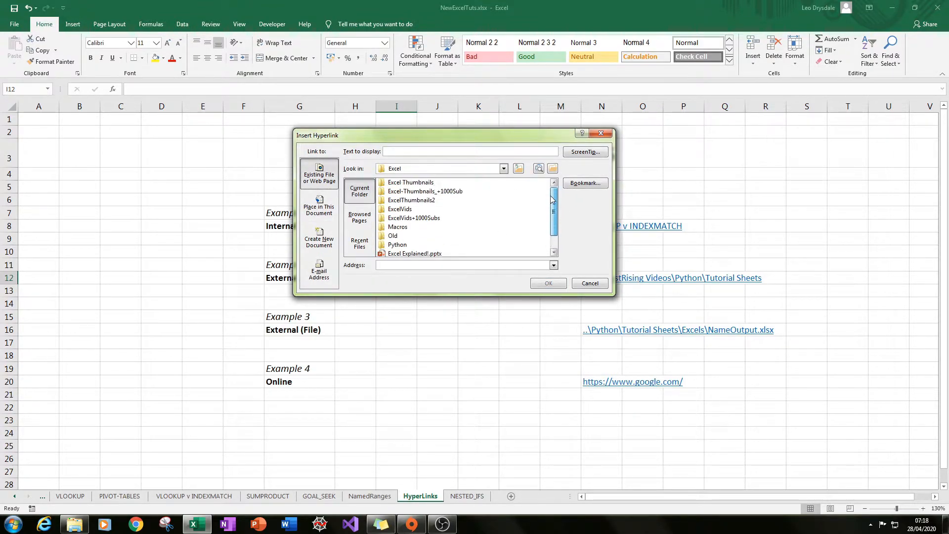
drag(486, 131, 572, 129)
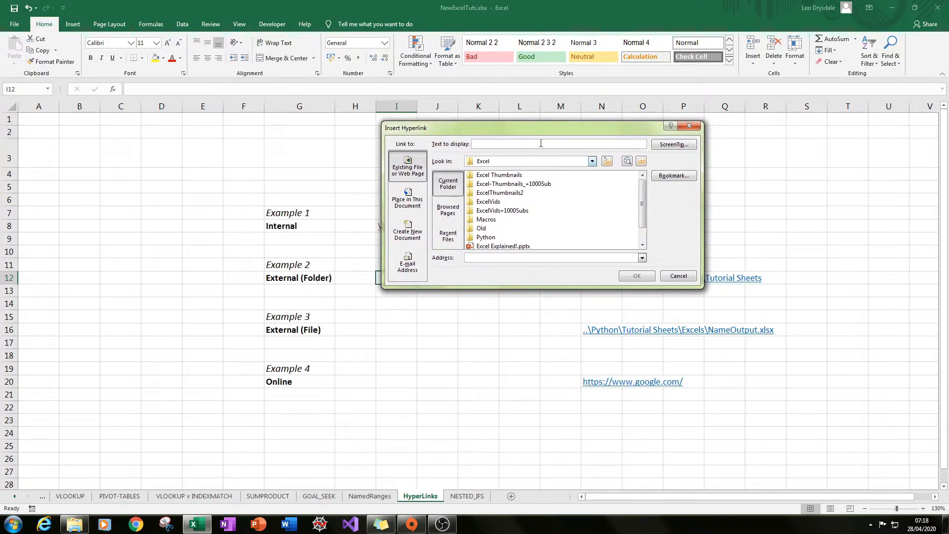
drag(522, 117, 350, 115)
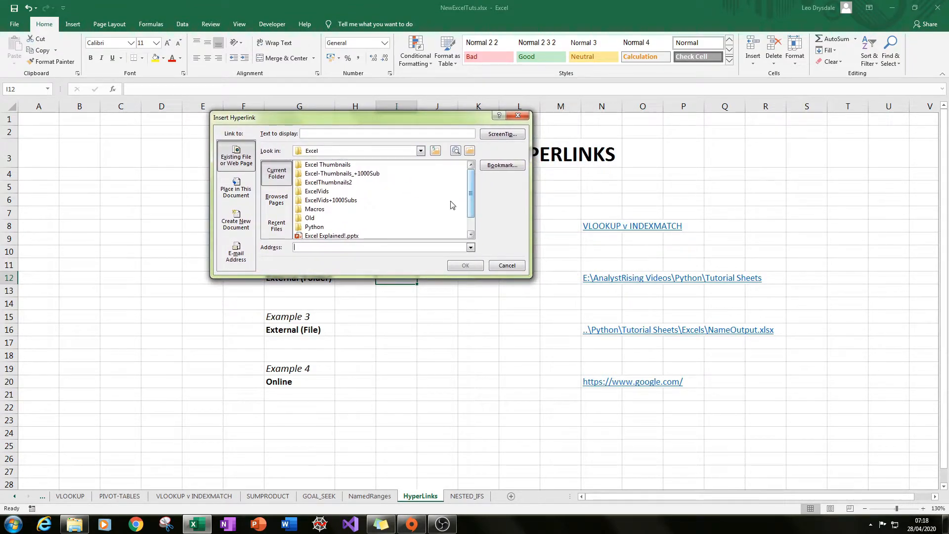
- Browse for the I12 link target up to Main Storage (E:) and open the AnalystRising Videos folder
mouse_move(473, 198)
mouse_down()
mouse_move(464, 188)
mouse_move(473, 211)
mouse_move(469, 191)
mouse_up()
click(436, 153)
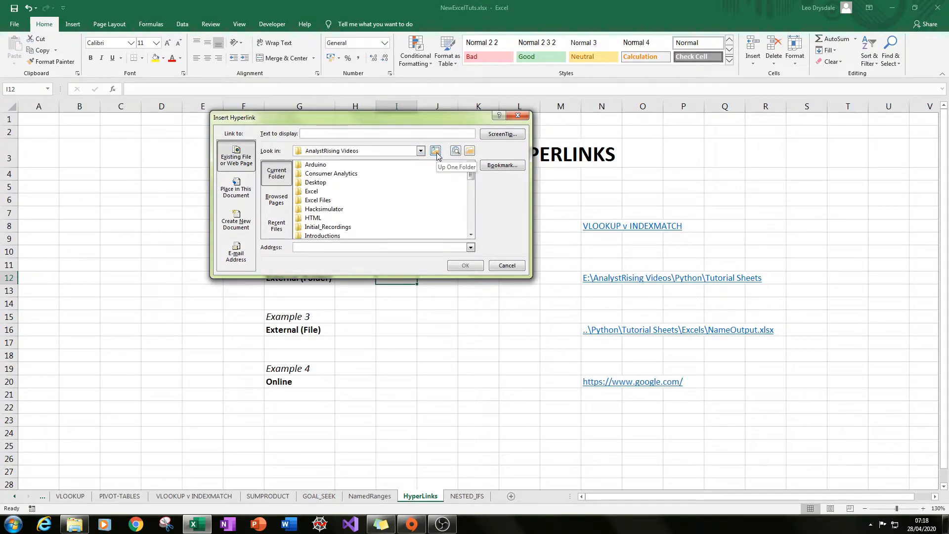
click(435, 152)
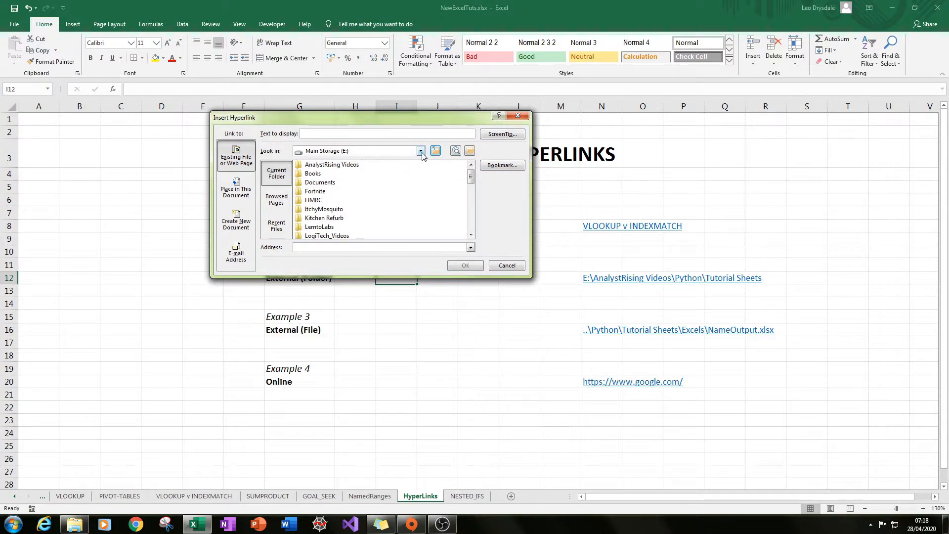
click(422, 153)
click(422, 153)
double_click(349, 166)
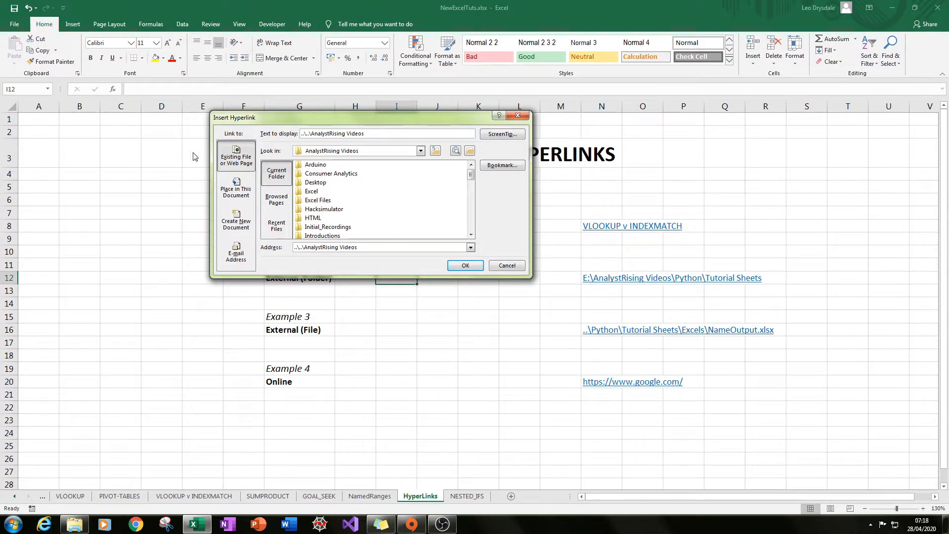
- Set the Tutorial Sheets folder inside Python as the I12 link's target and insert the hyperlink
drag(471, 175, 471, 188)
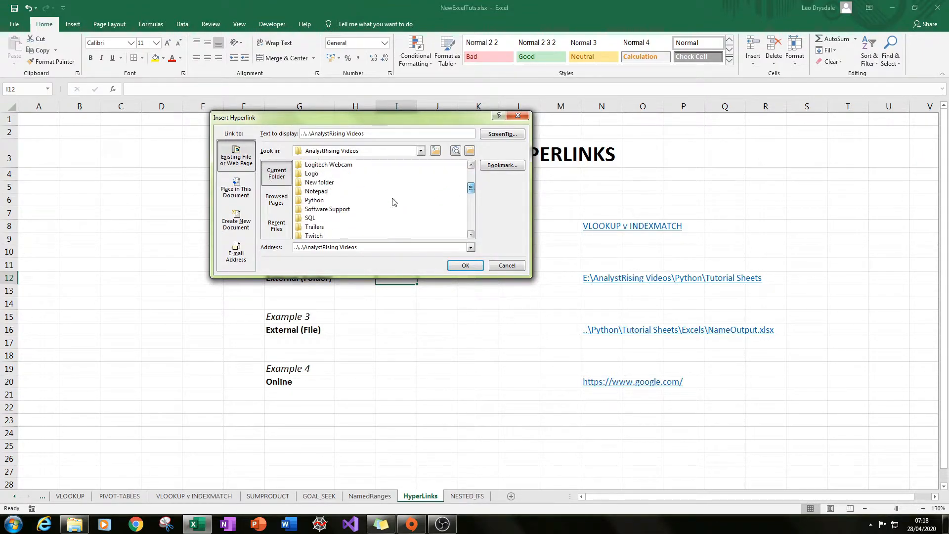
click(317, 200)
double_click(317, 200)
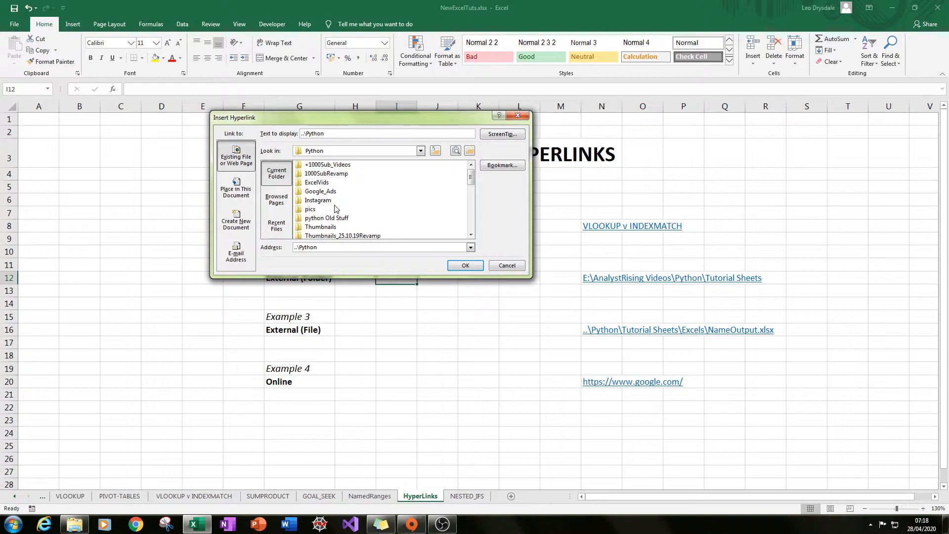
drag(471, 181, 473, 197)
click(335, 202)
double_click(334, 202)
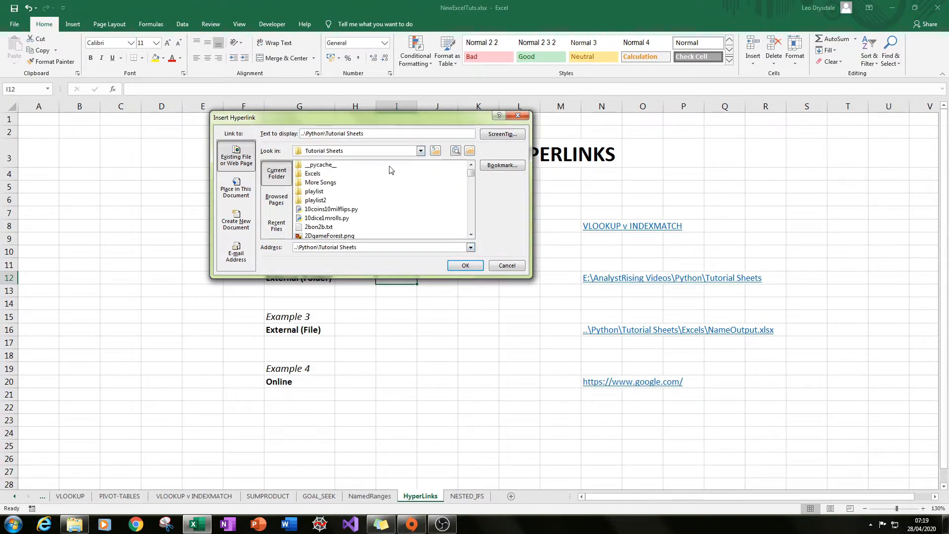
click(465, 266)
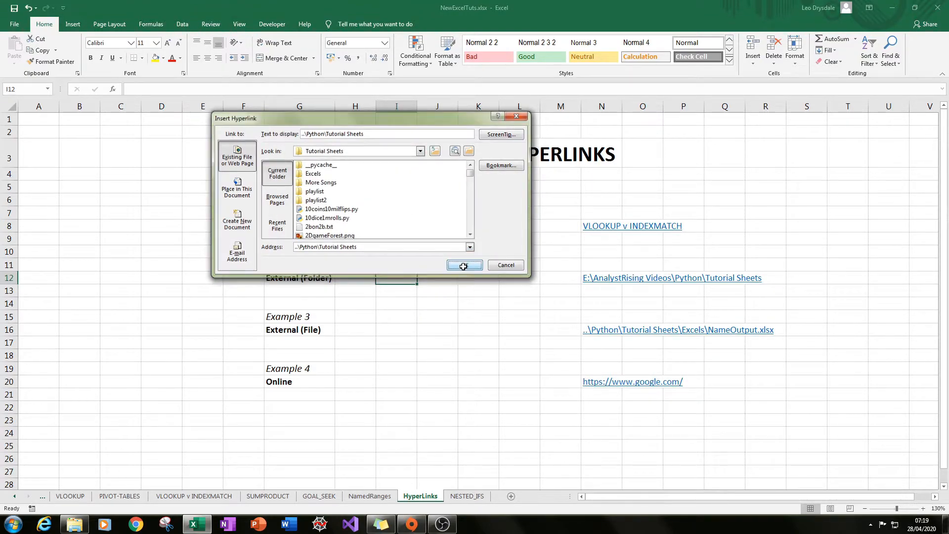
click(490, 301)
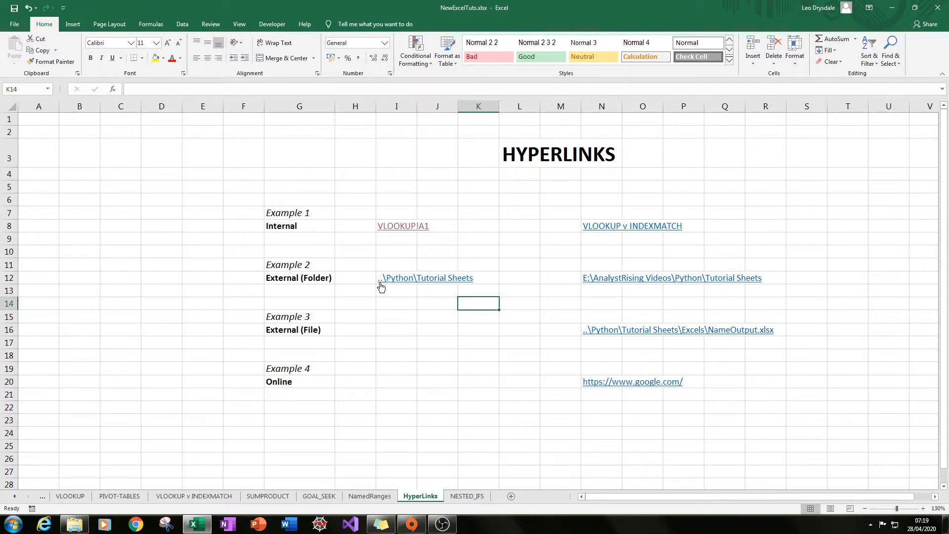
- Follow the I12 folder link, look over the Tutorial Sheets folder, and close its window
mouse_move(380, 287)
click(394, 281)
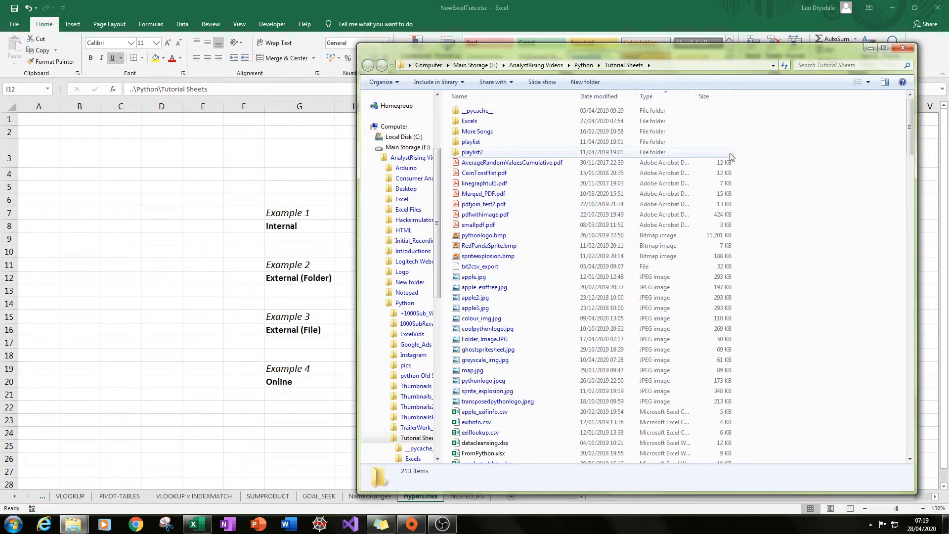
click(905, 49)
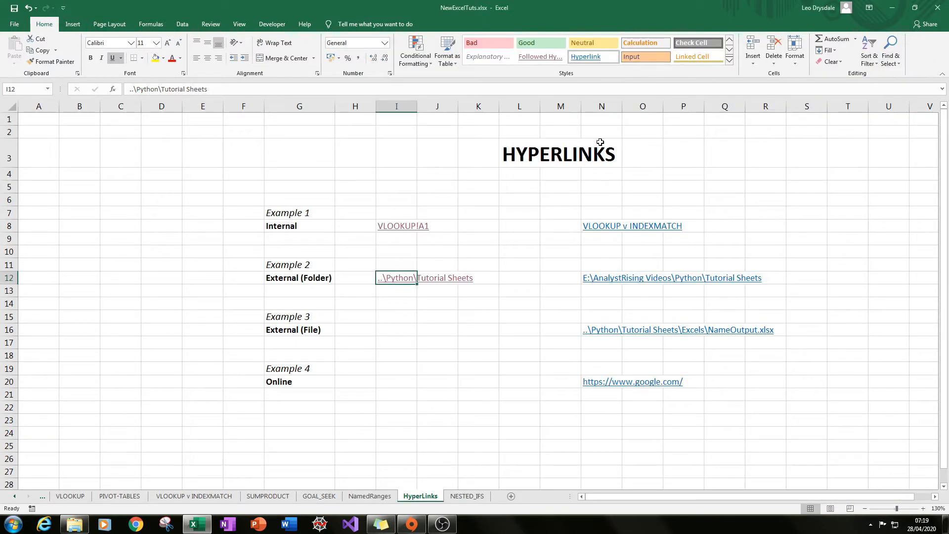
- Start inserting a hyperlink in cell I16 and browse to the AnalystRising Videos folder on Main Storage (E:)
click(400, 329)
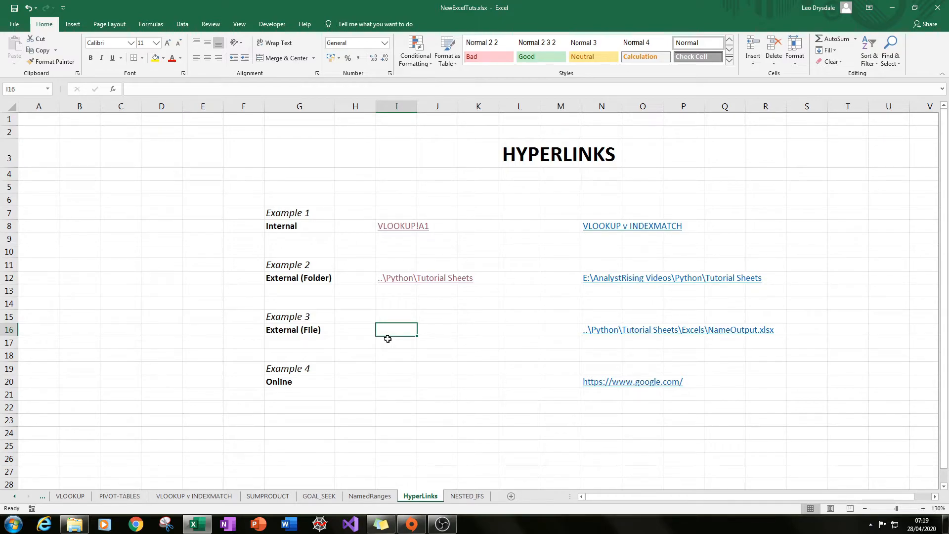
right_click(387, 325)
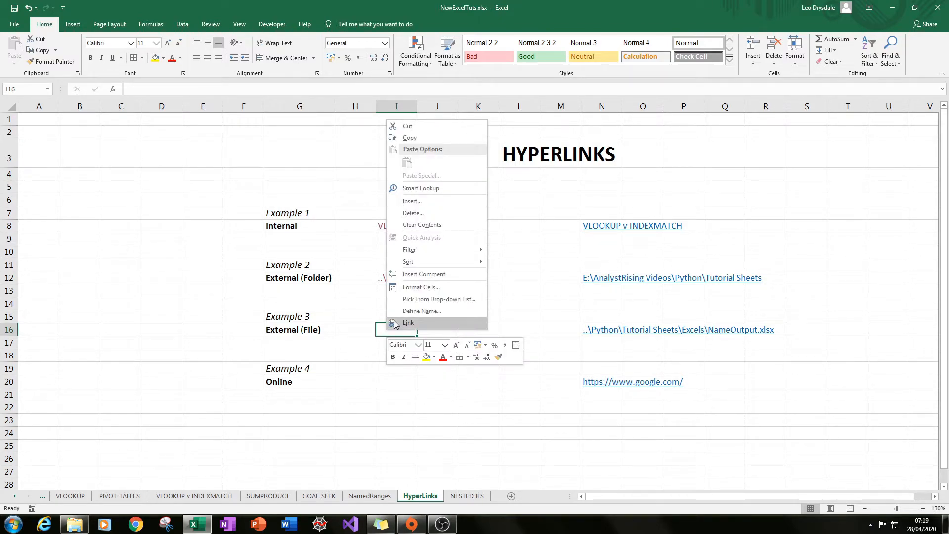
click(408, 323)
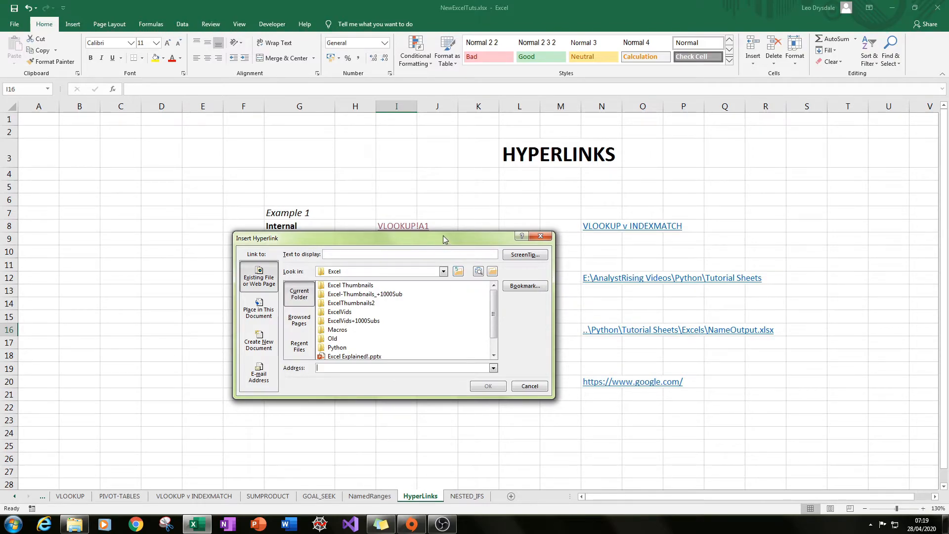
drag(443, 237, 429, 197)
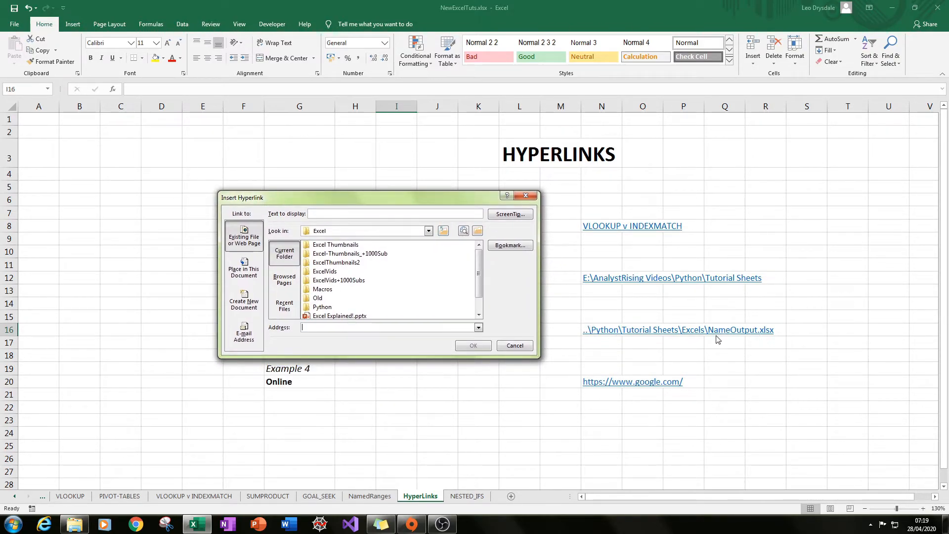
click(443, 232)
click(443, 231)
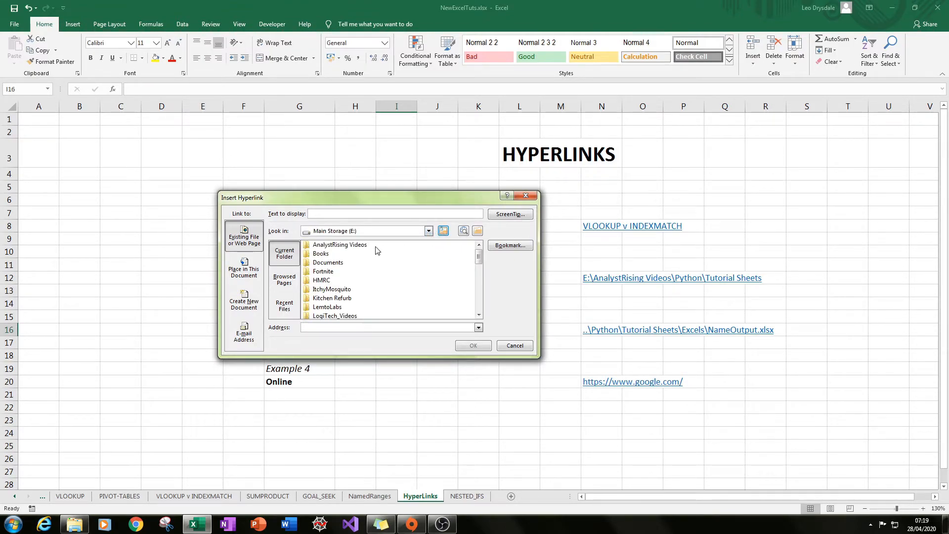
double_click(370, 245)
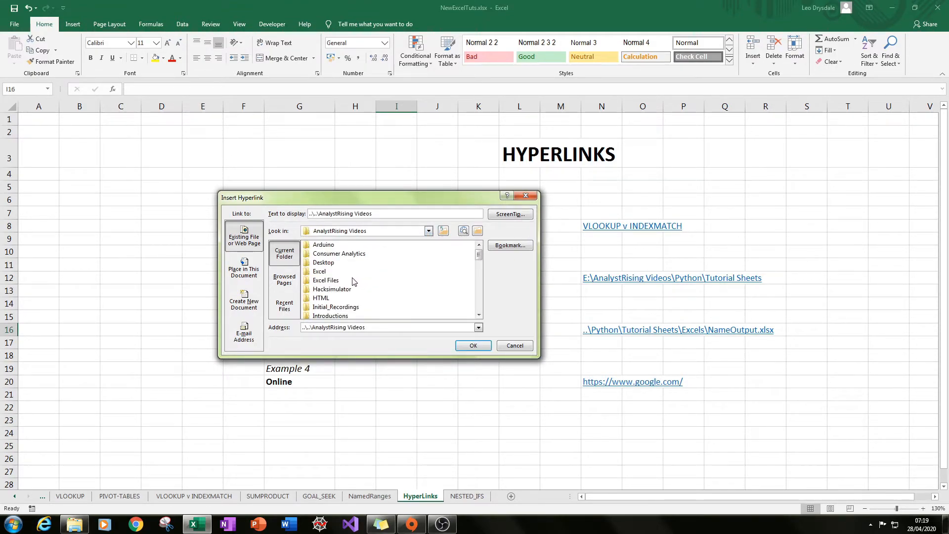
- Choose NameOutput.xlsx in Python\Tutorial Sheets\Excels as the I16 link's target and insert the hyperlink
scroll(476, 262, down, 3)
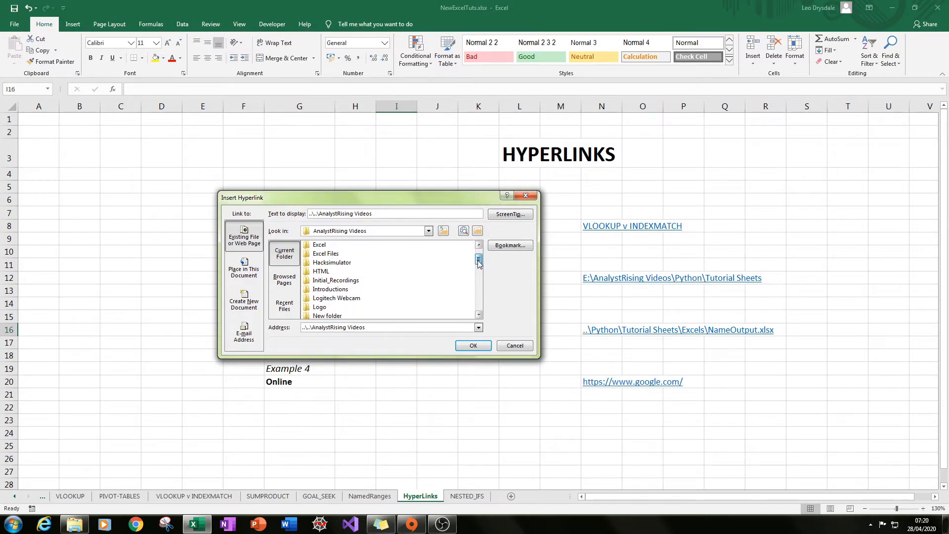
double_click(326, 298)
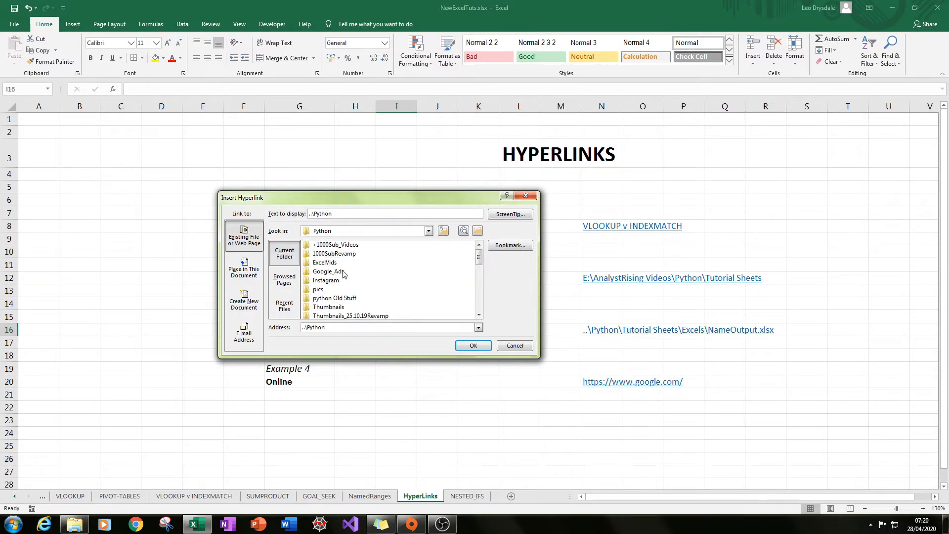
scroll(462, 277, down, 3)
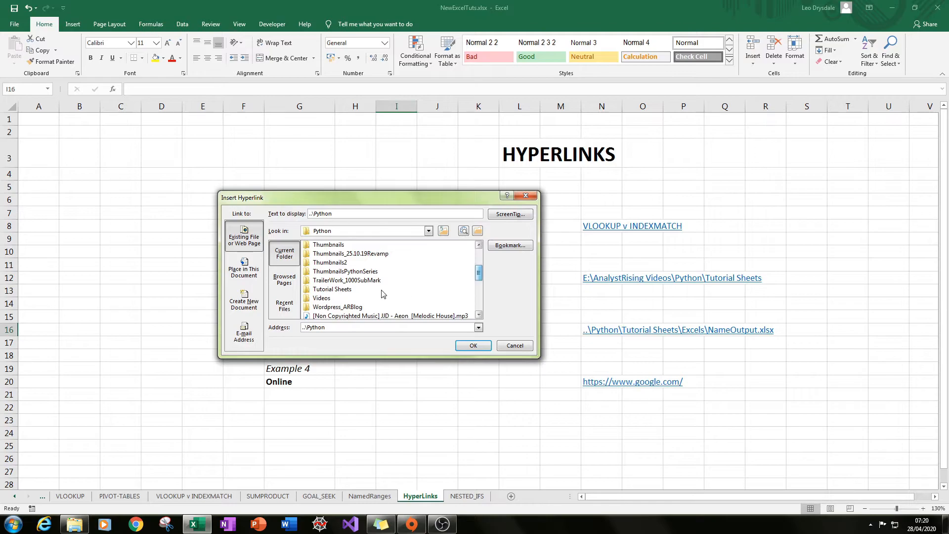
double_click(353, 290)
click(352, 253)
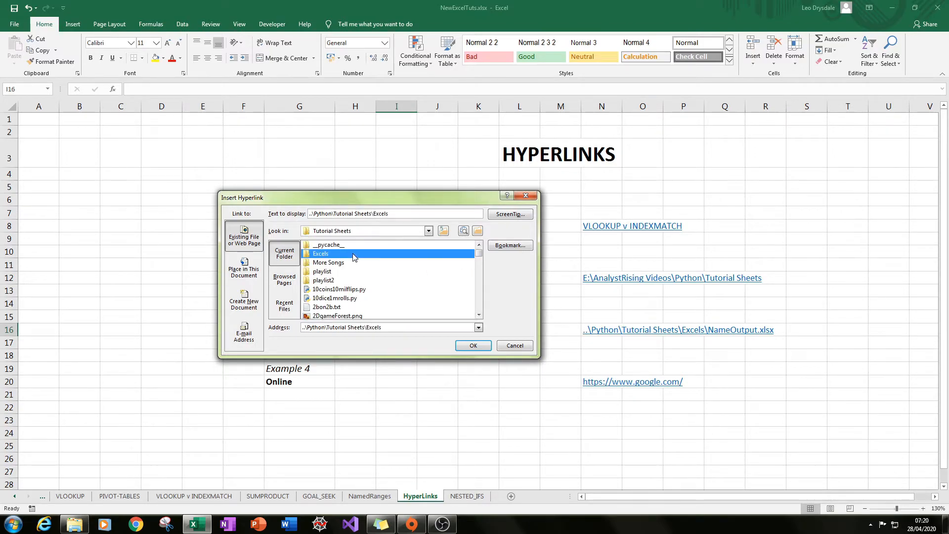
double_click(351, 253)
click(371, 248)
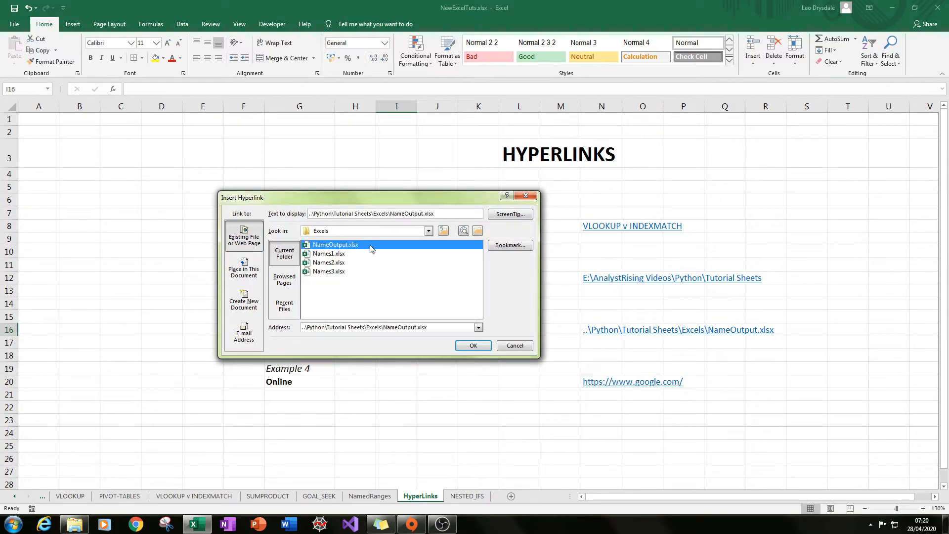
click(470, 346)
click(436, 394)
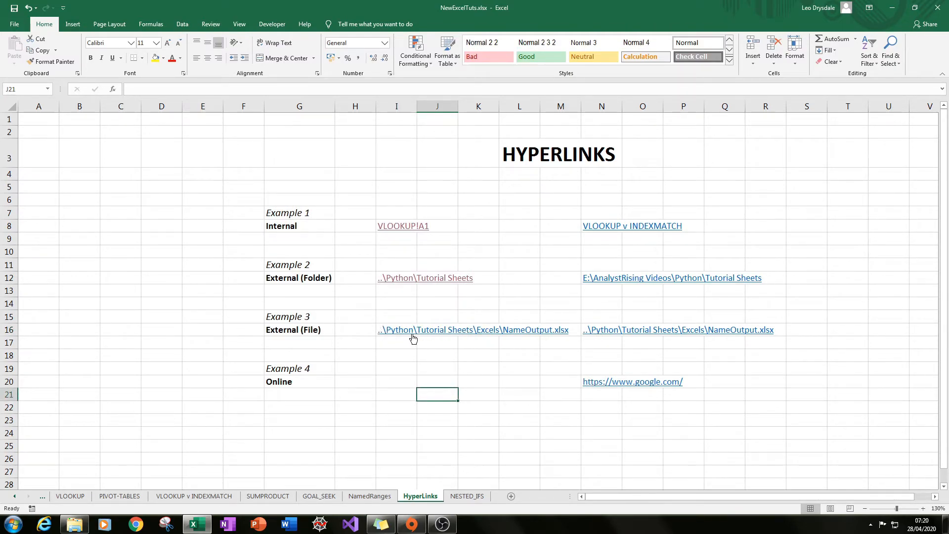
- Follow the I16 file link, look over the NameOutput.xlsx workbook, and close it
mouse_move(416, 335)
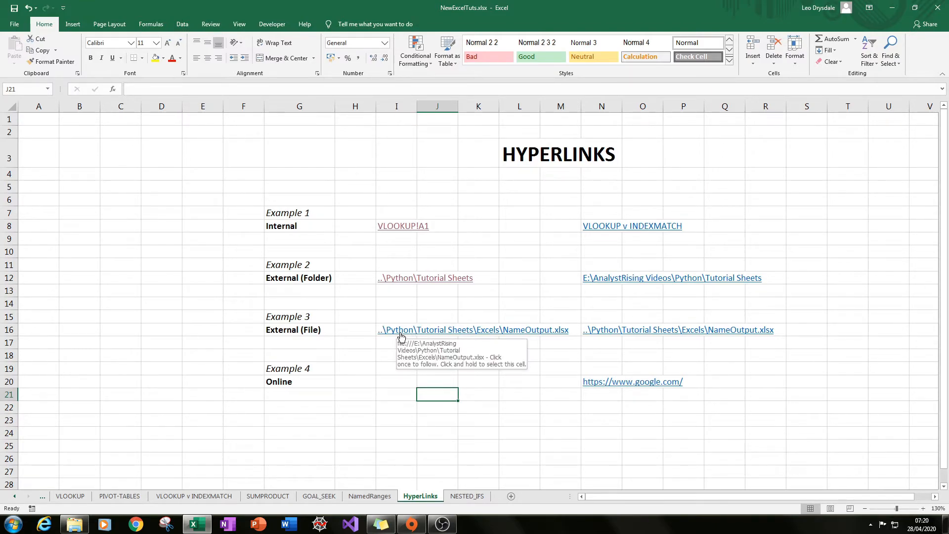
click(400, 335)
drag(178, 332, 4, 102)
click(249, 175)
drag(156, 283, 1, 84)
click(287, 235)
drag(124, 303, 19, 115)
click(381, 245)
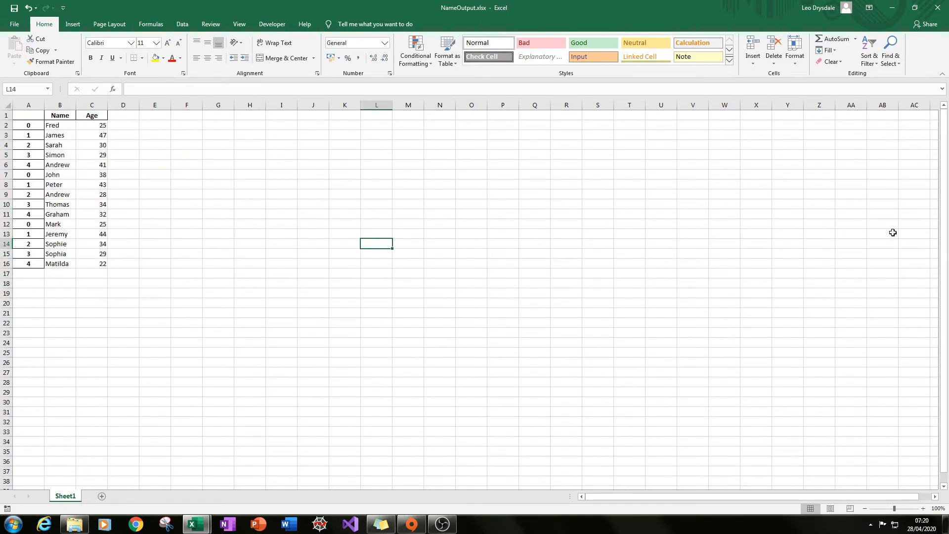
click(940, 7)
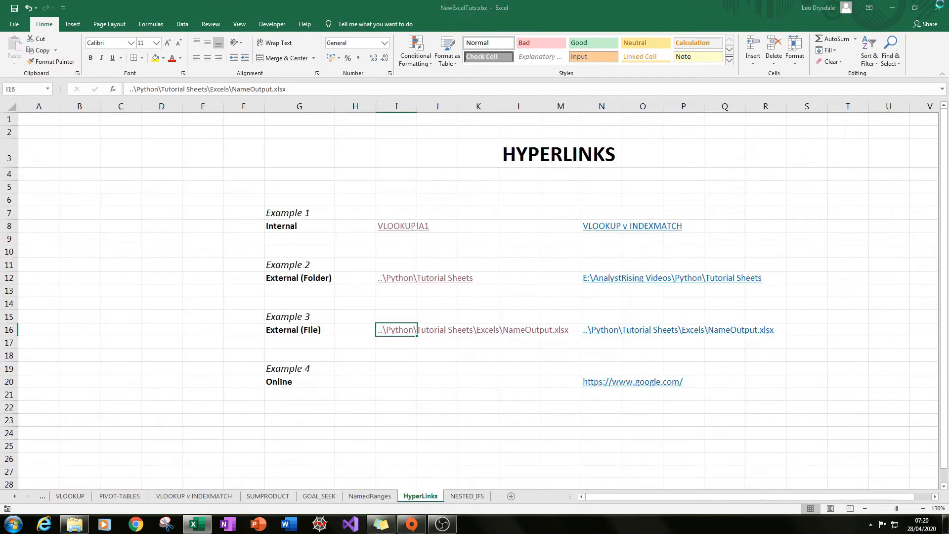
- Select cell I20 for the online example, switch to Chrome, and copy the Google home page's web address
click(386, 379)
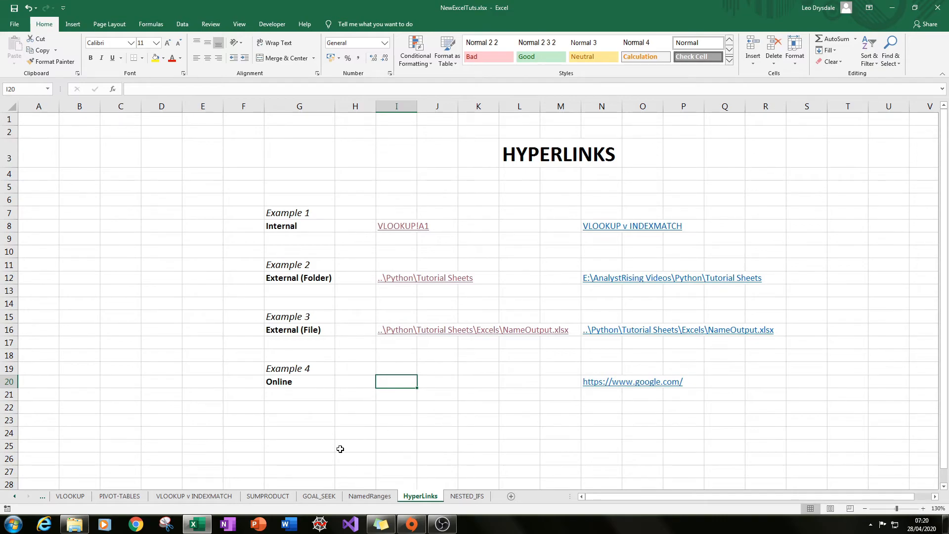
click(136, 524)
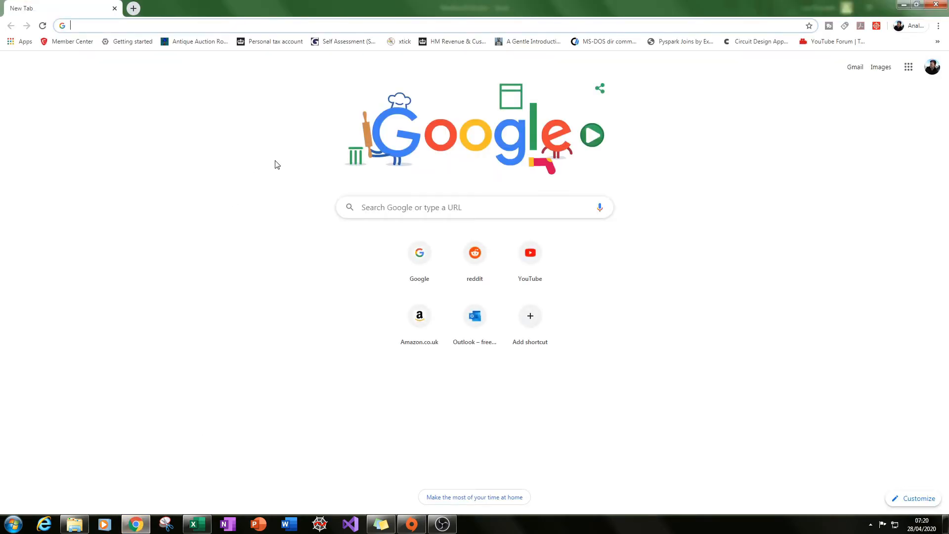
click(420, 254)
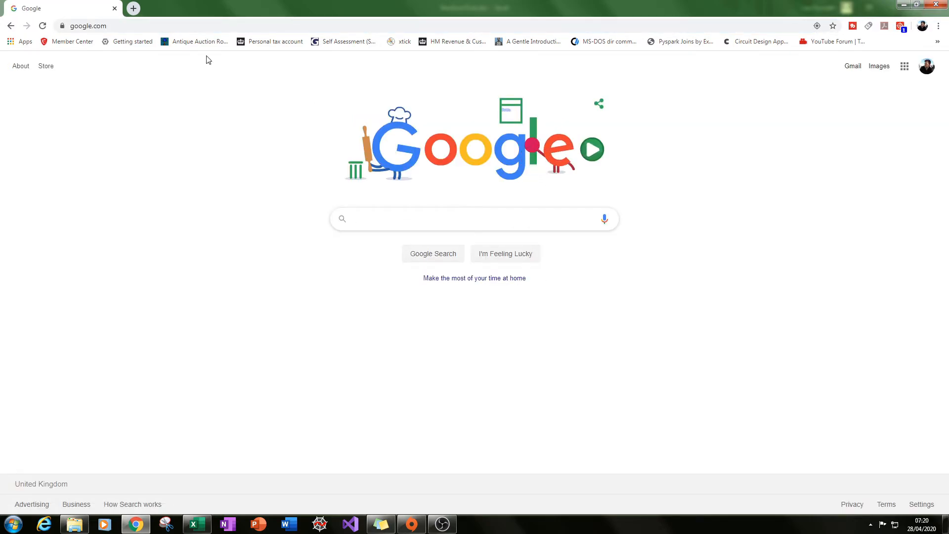
click(152, 25)
key(ctrl+c)
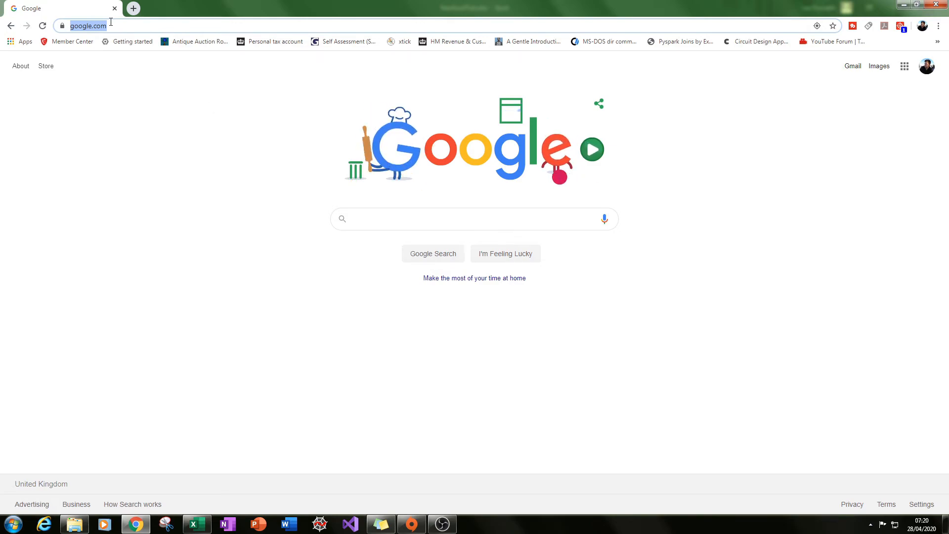
click(203, 525)
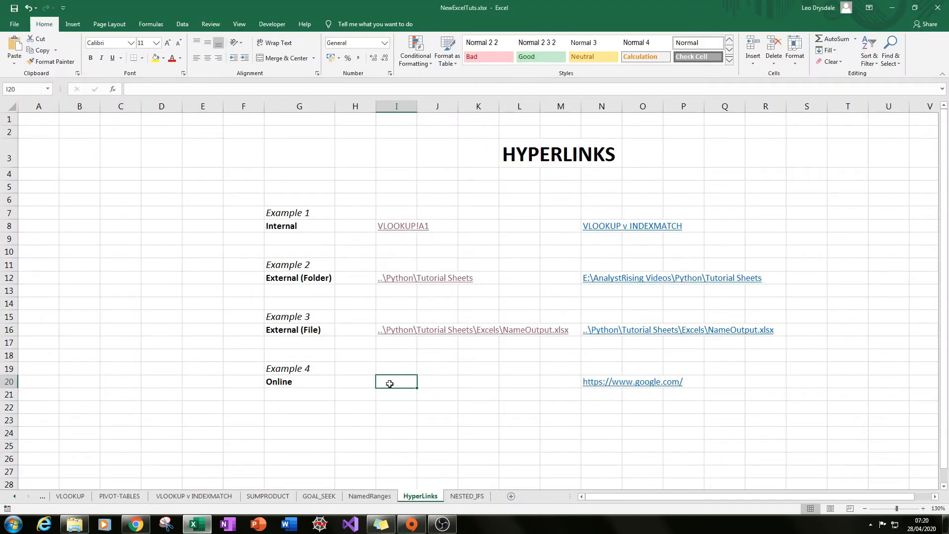
key(ctrl+v)
click(386, 409)
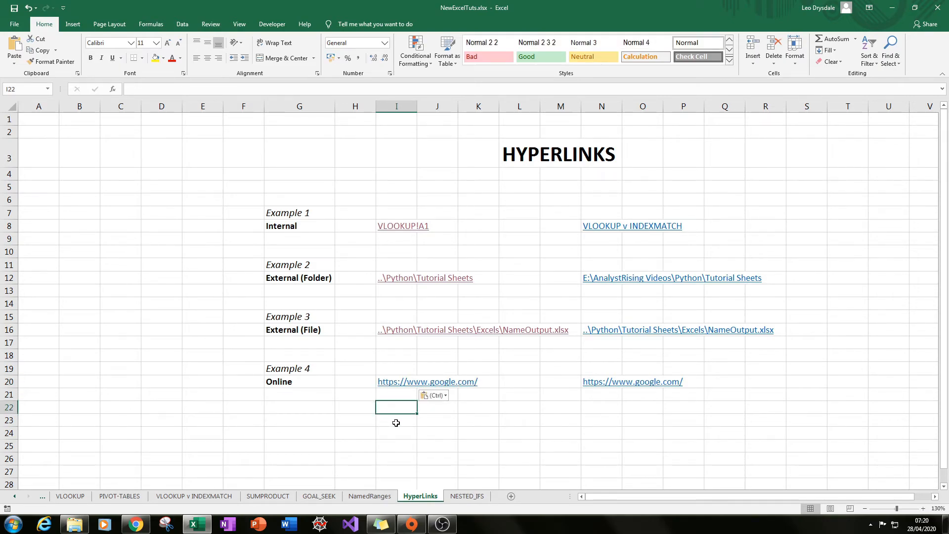
click(461, 419)
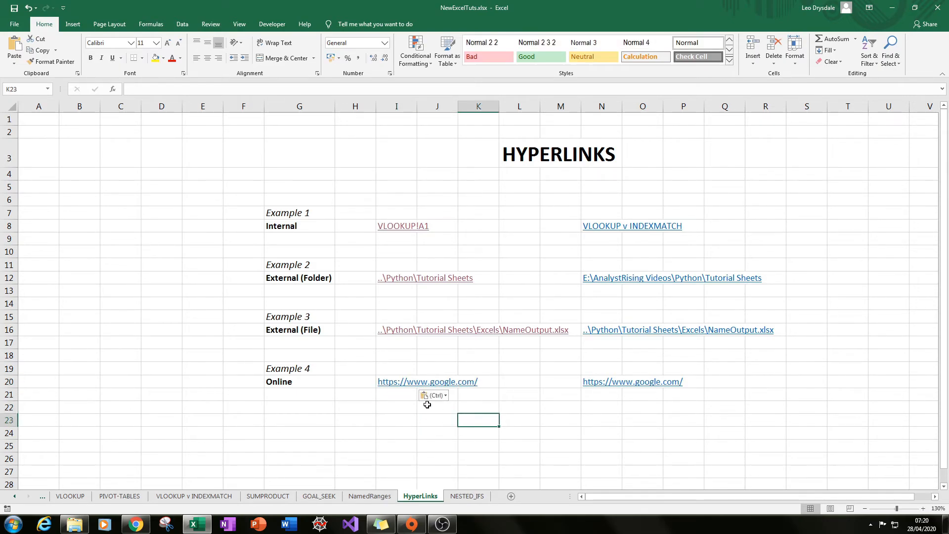
click(383, 394)
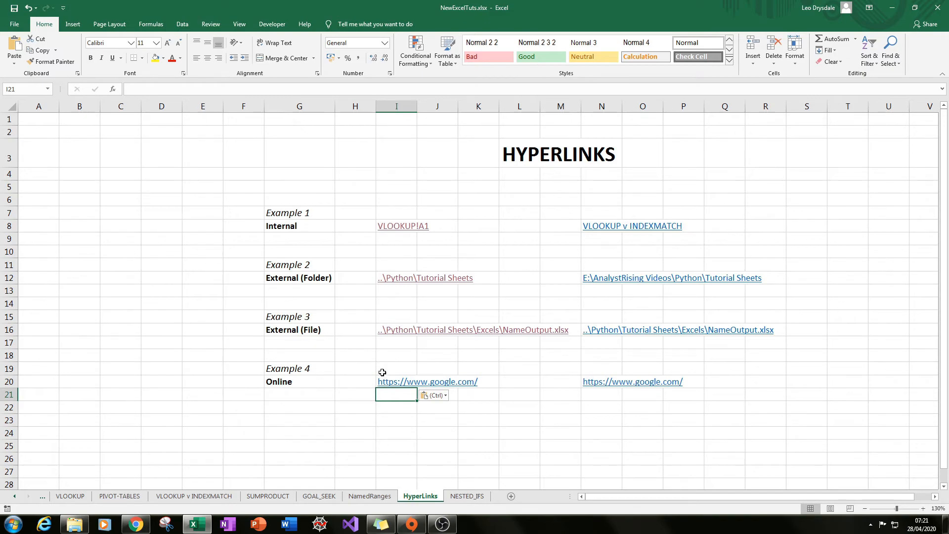
click(504, 420)
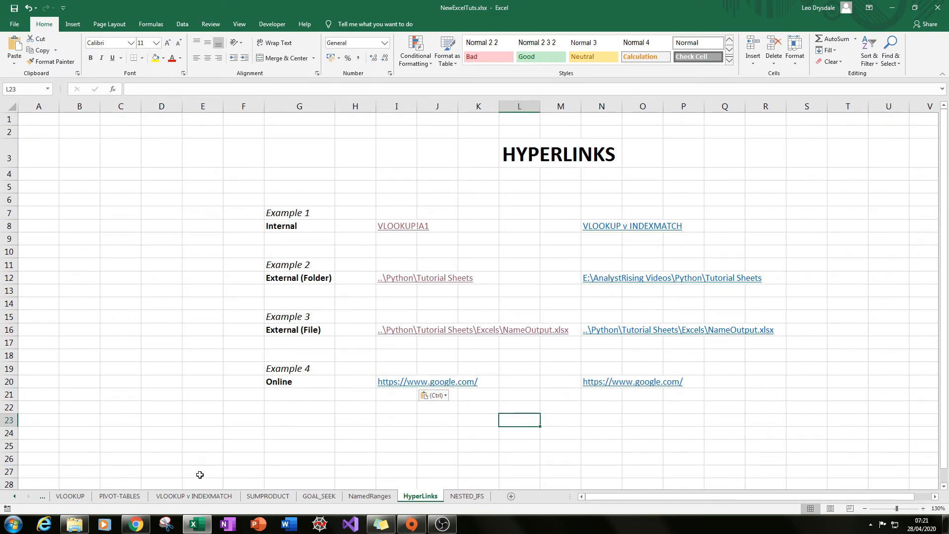
- Close the open Chrome window, follow the I20 web link to test it, and close the browser page it opens
click(136, 524)
click(940, 7)
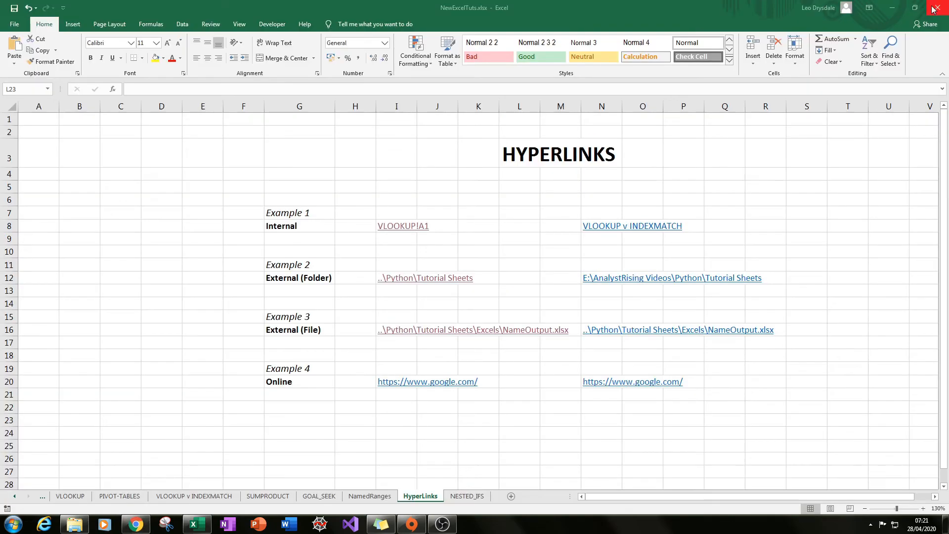
click(394, 388)
click(394, 384)
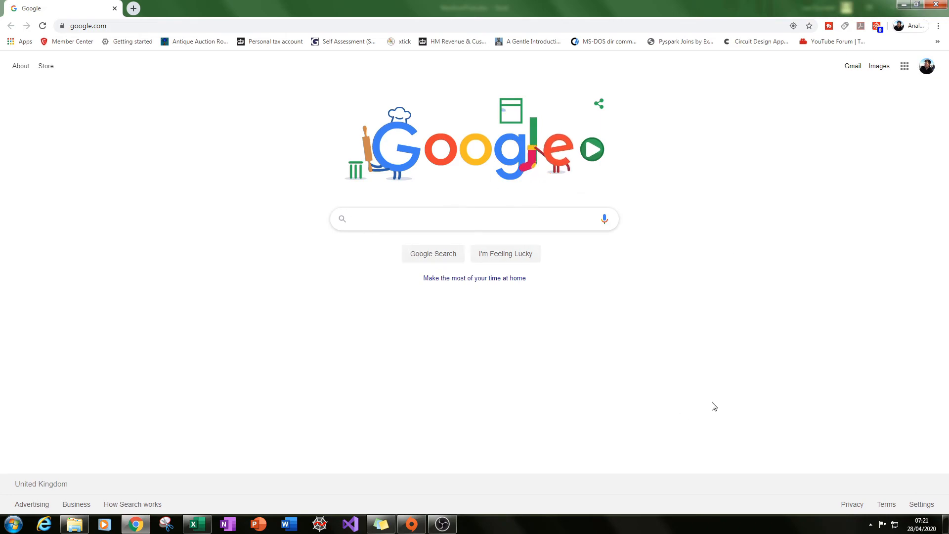
click(936, 4)
click(379, 406)
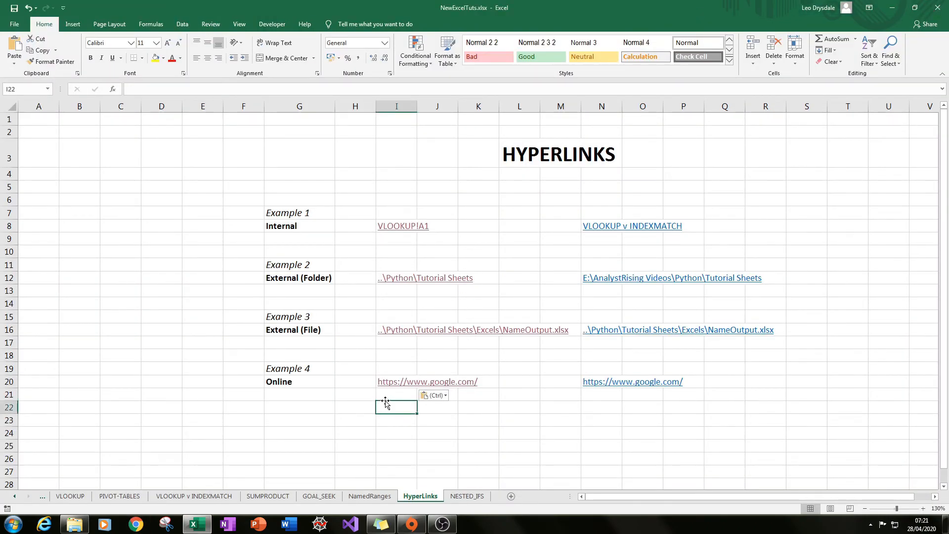
click(561, 420)
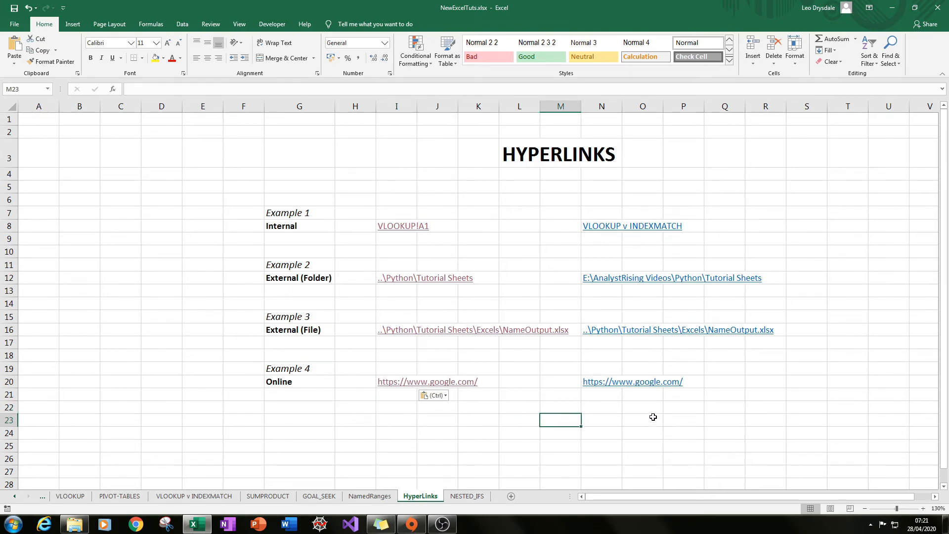
click(853, 251)
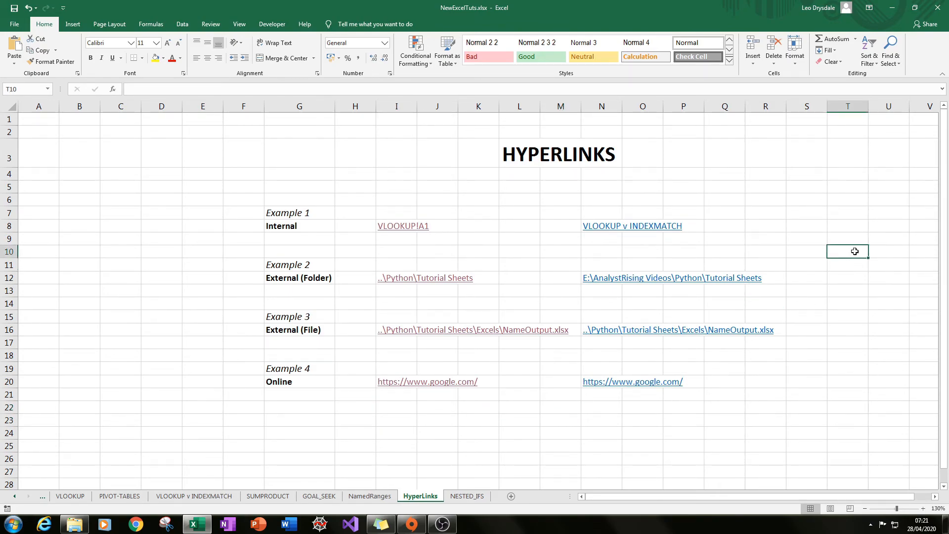